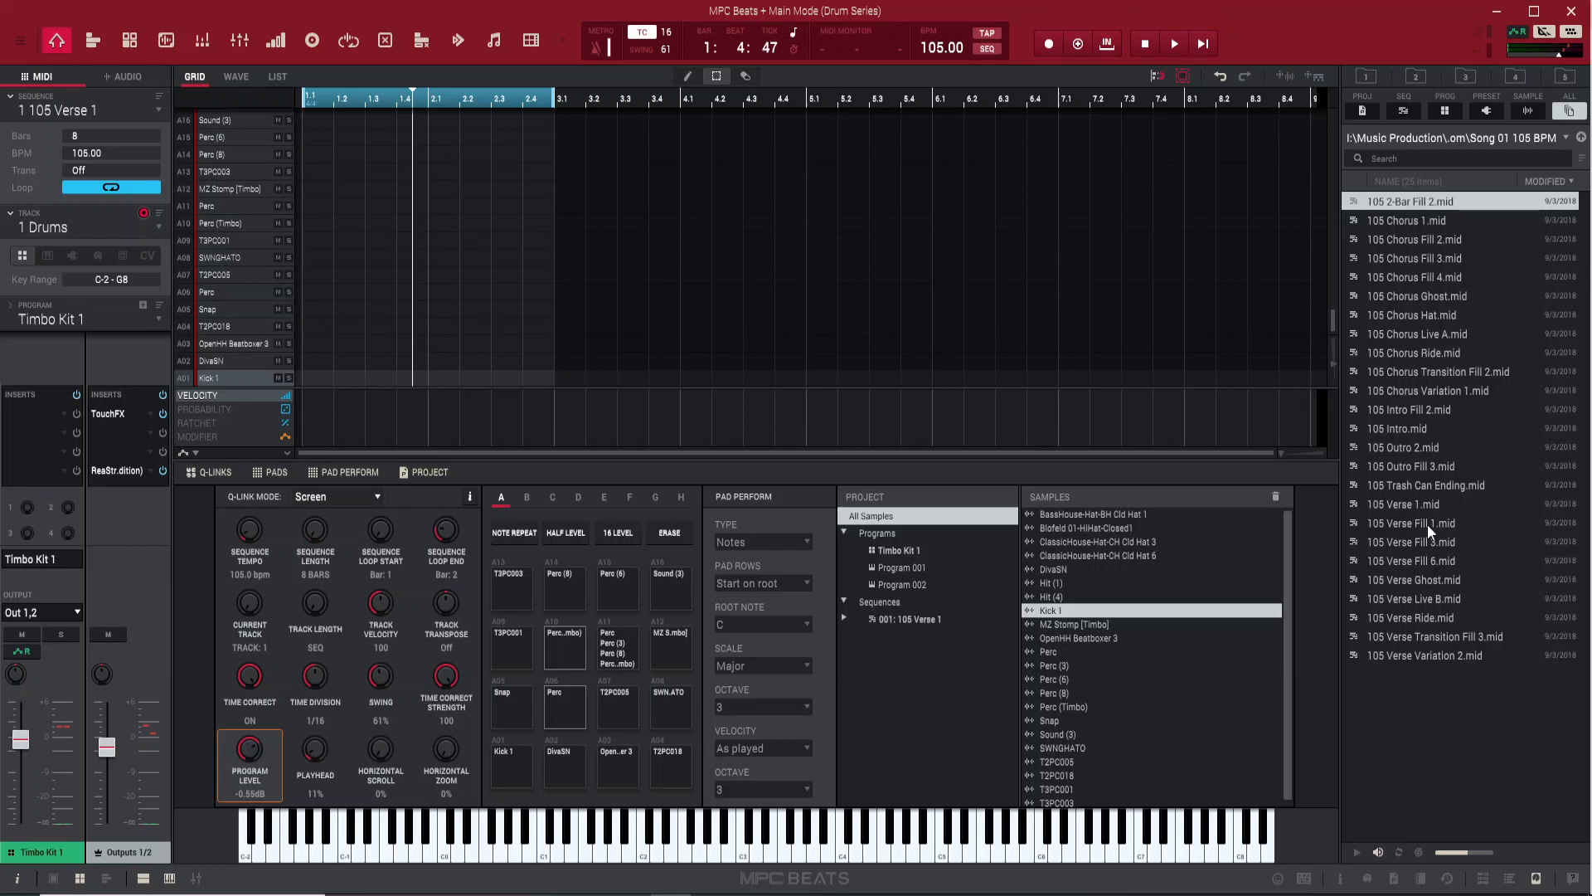
# Load 105 Verse 1.mid into sequence 1 and assign the Timbo Kit 1 program to its track
pyautogui.click(1416, 506)
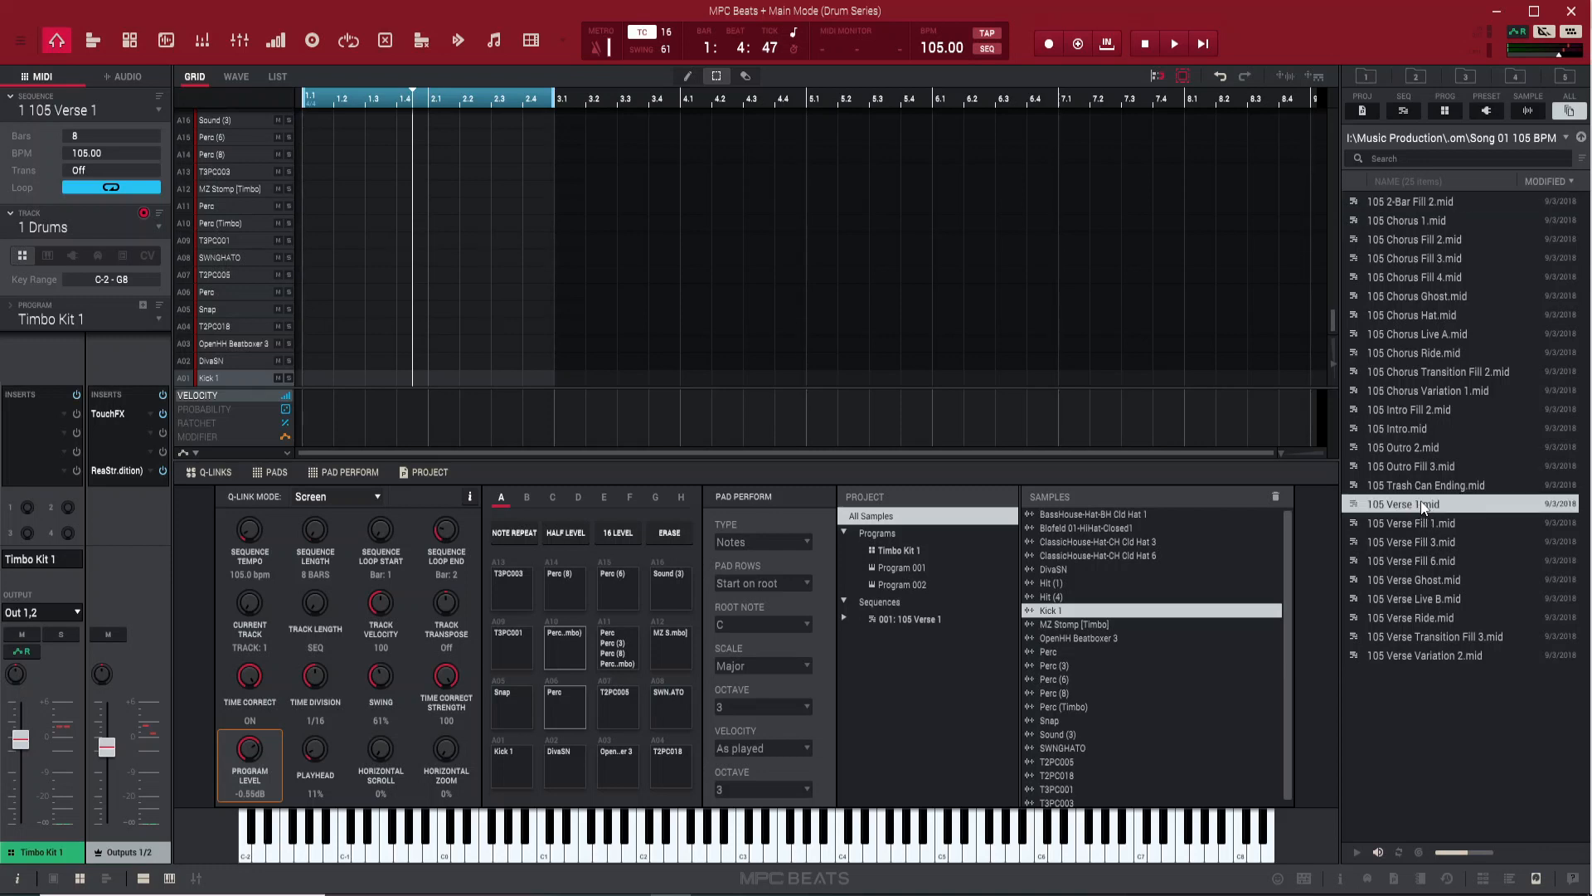
pyautogui.moveTo(1422, 505); pyautogui.dragTo(438, 225)
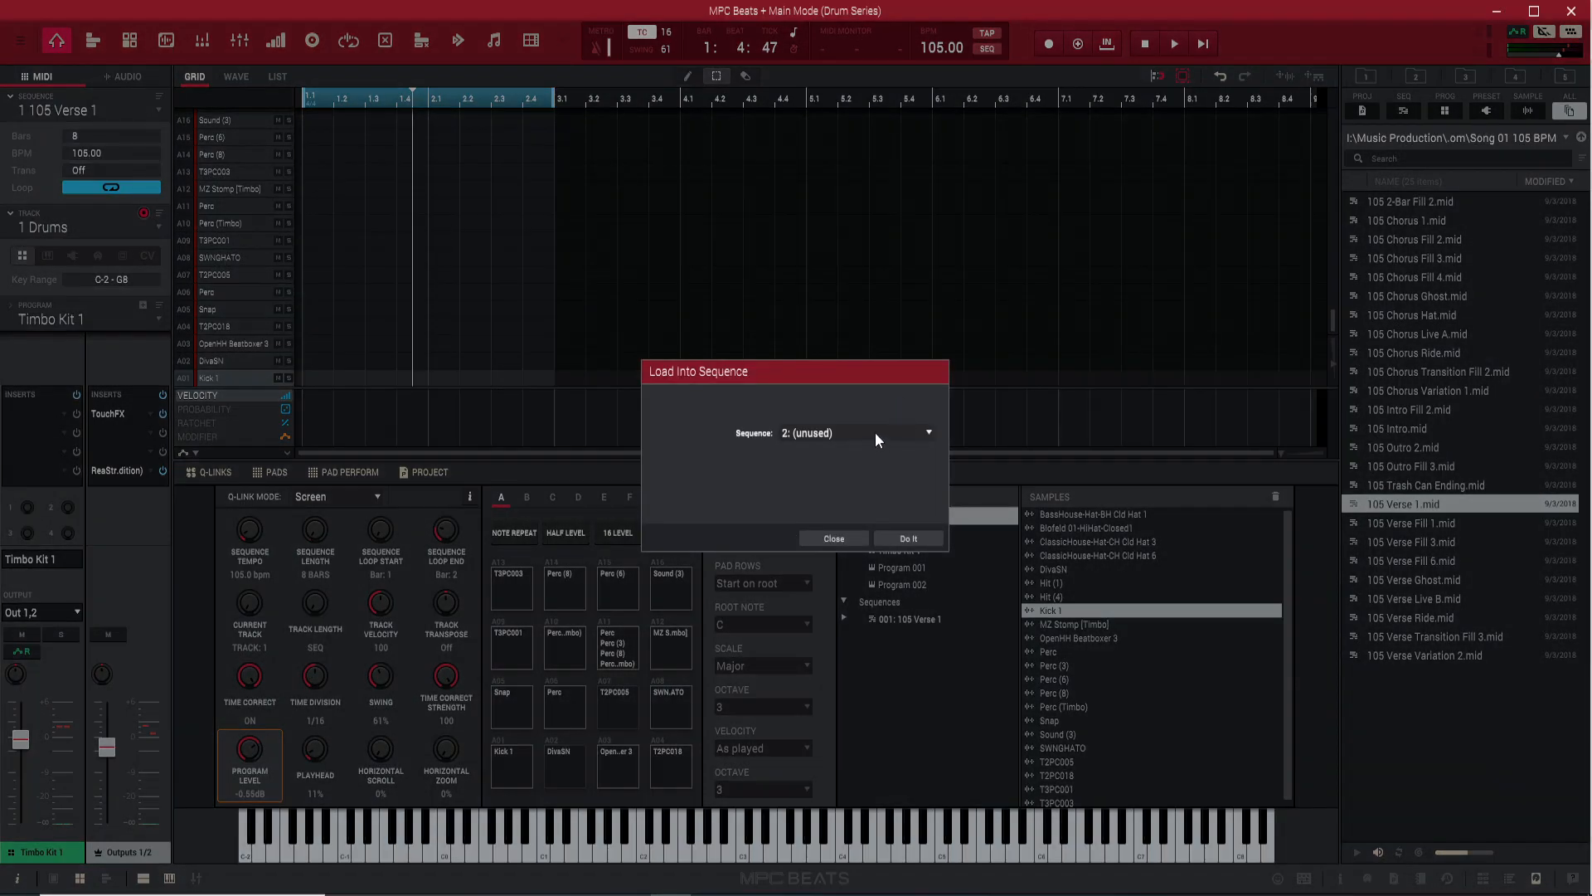
pyautogui.click(874, 432)
pyautogui.click(876, 409)
pyautogui.click(909, 539)
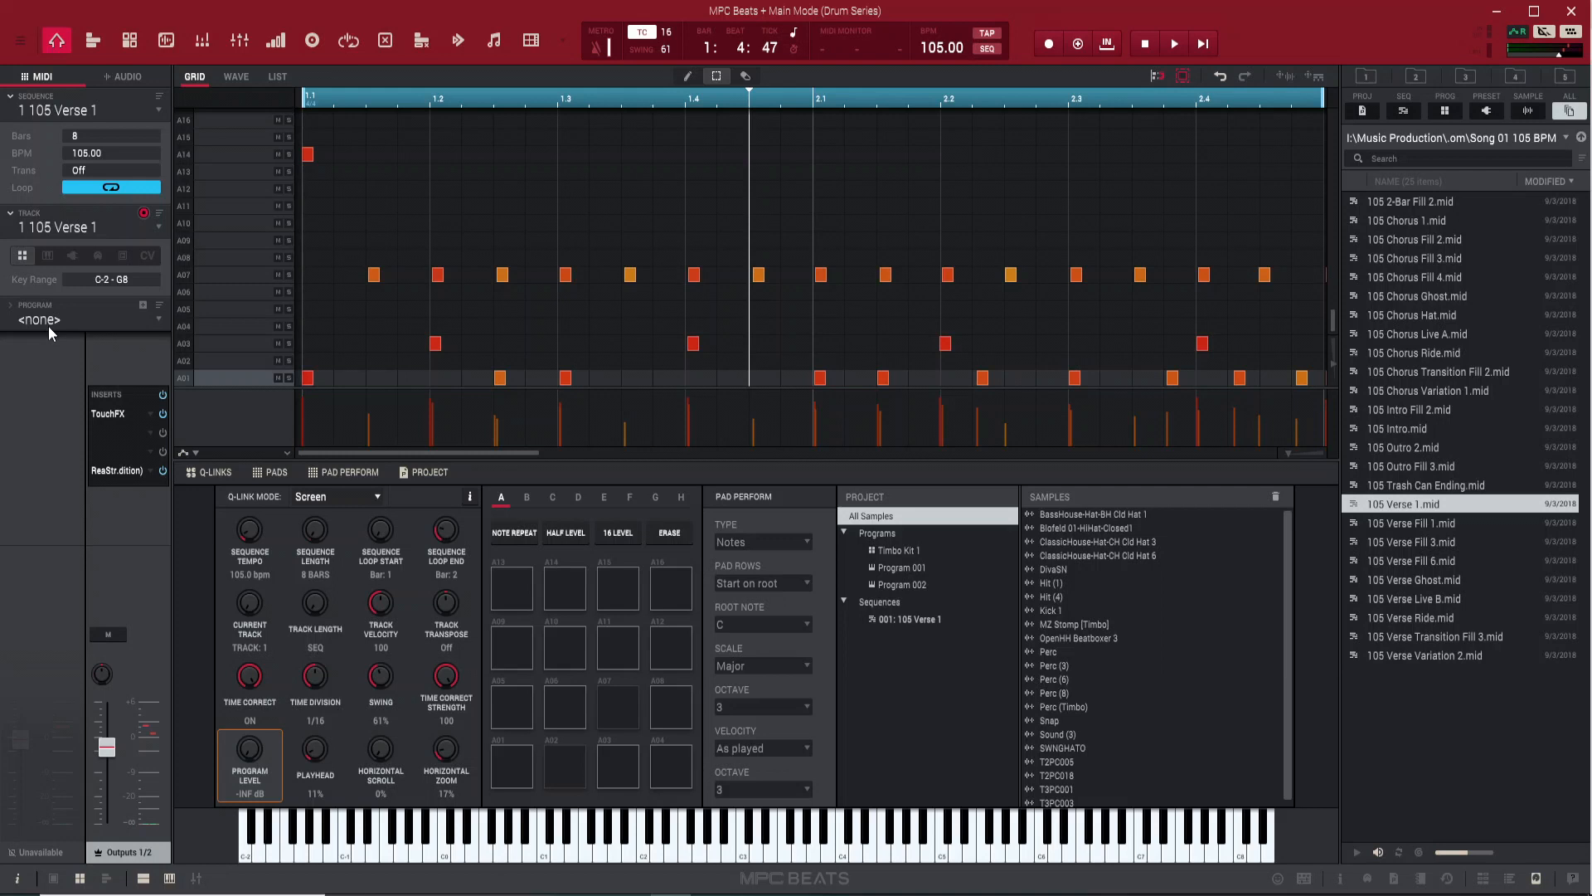
pyautogui.scroll(-1, 49, 326)
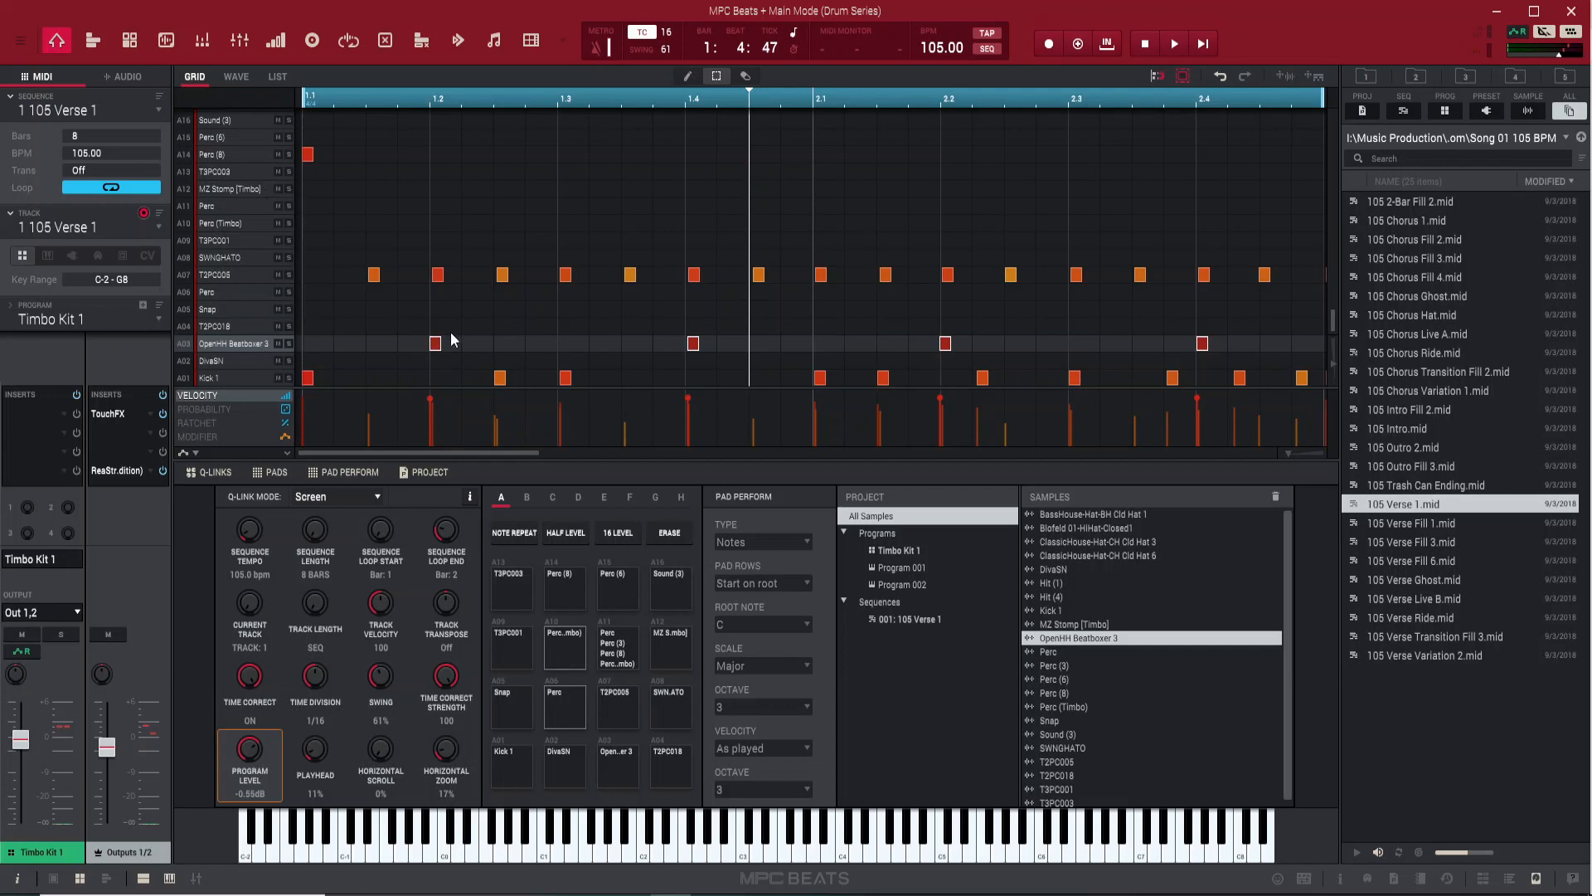
# Move all the OpenHH Beatboxer 3 notes on A03 down one row to the DivaSN snare on A02
pyautogui.click(322, 371)
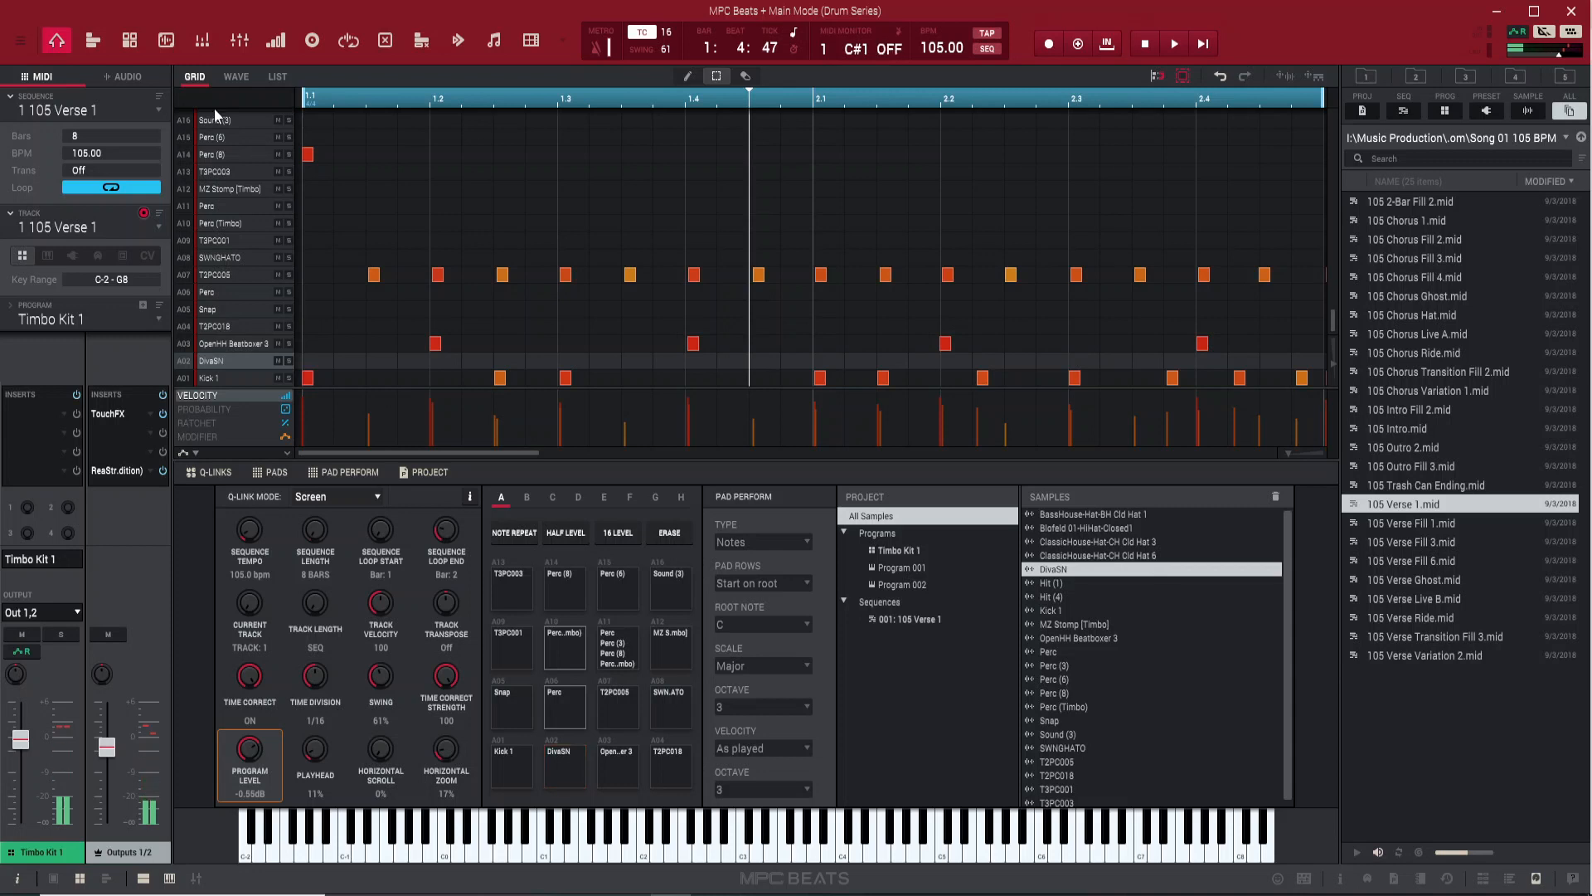
pyautogui.click(223, 345)
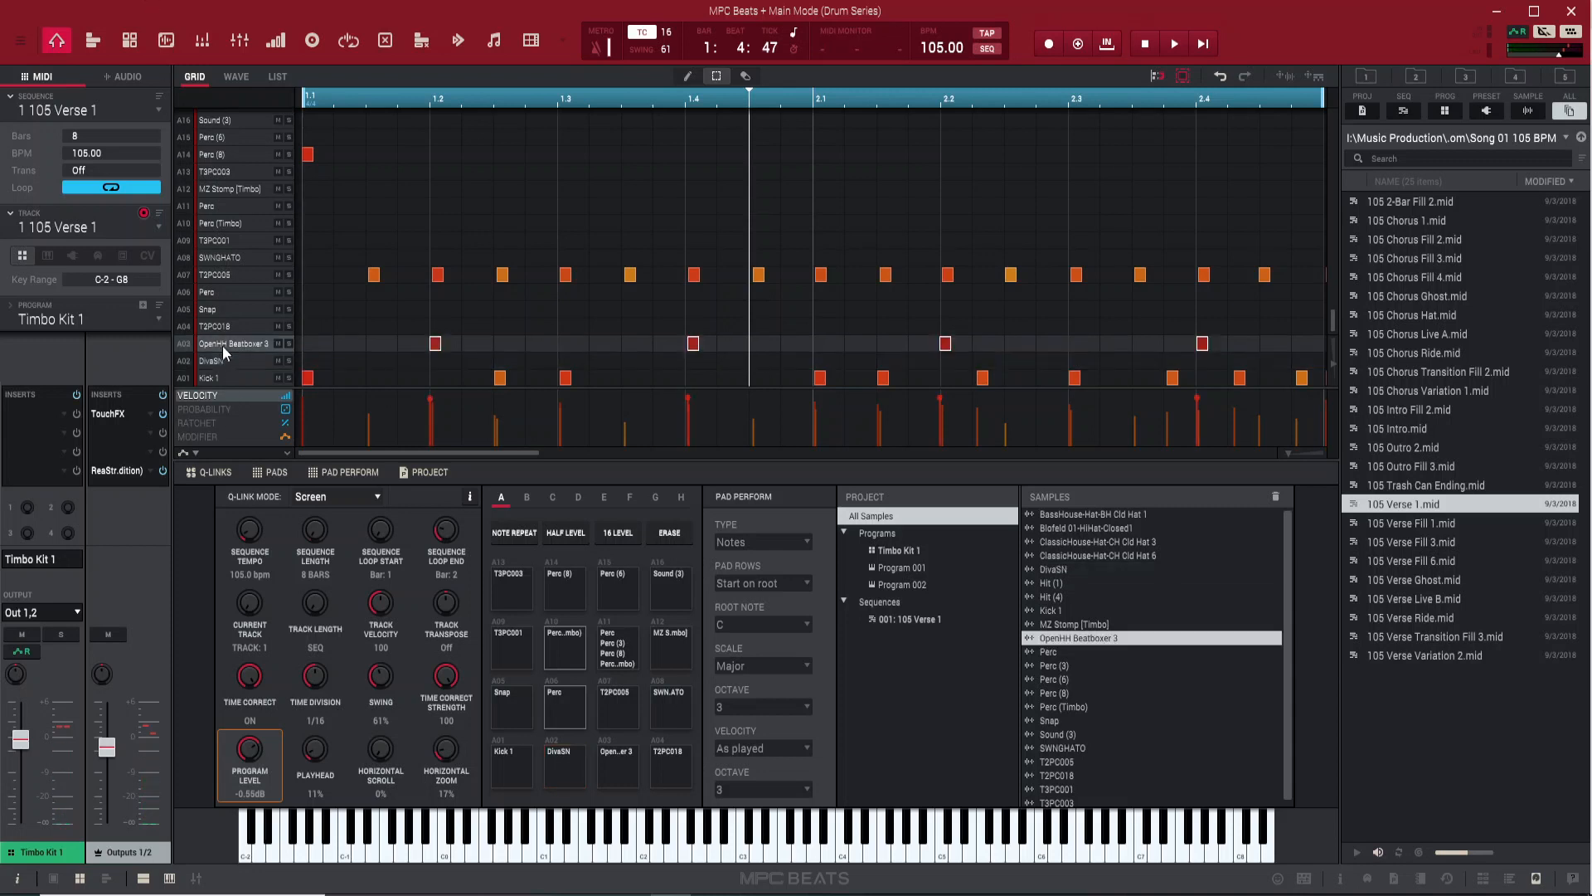
pyautogui.press('Down')
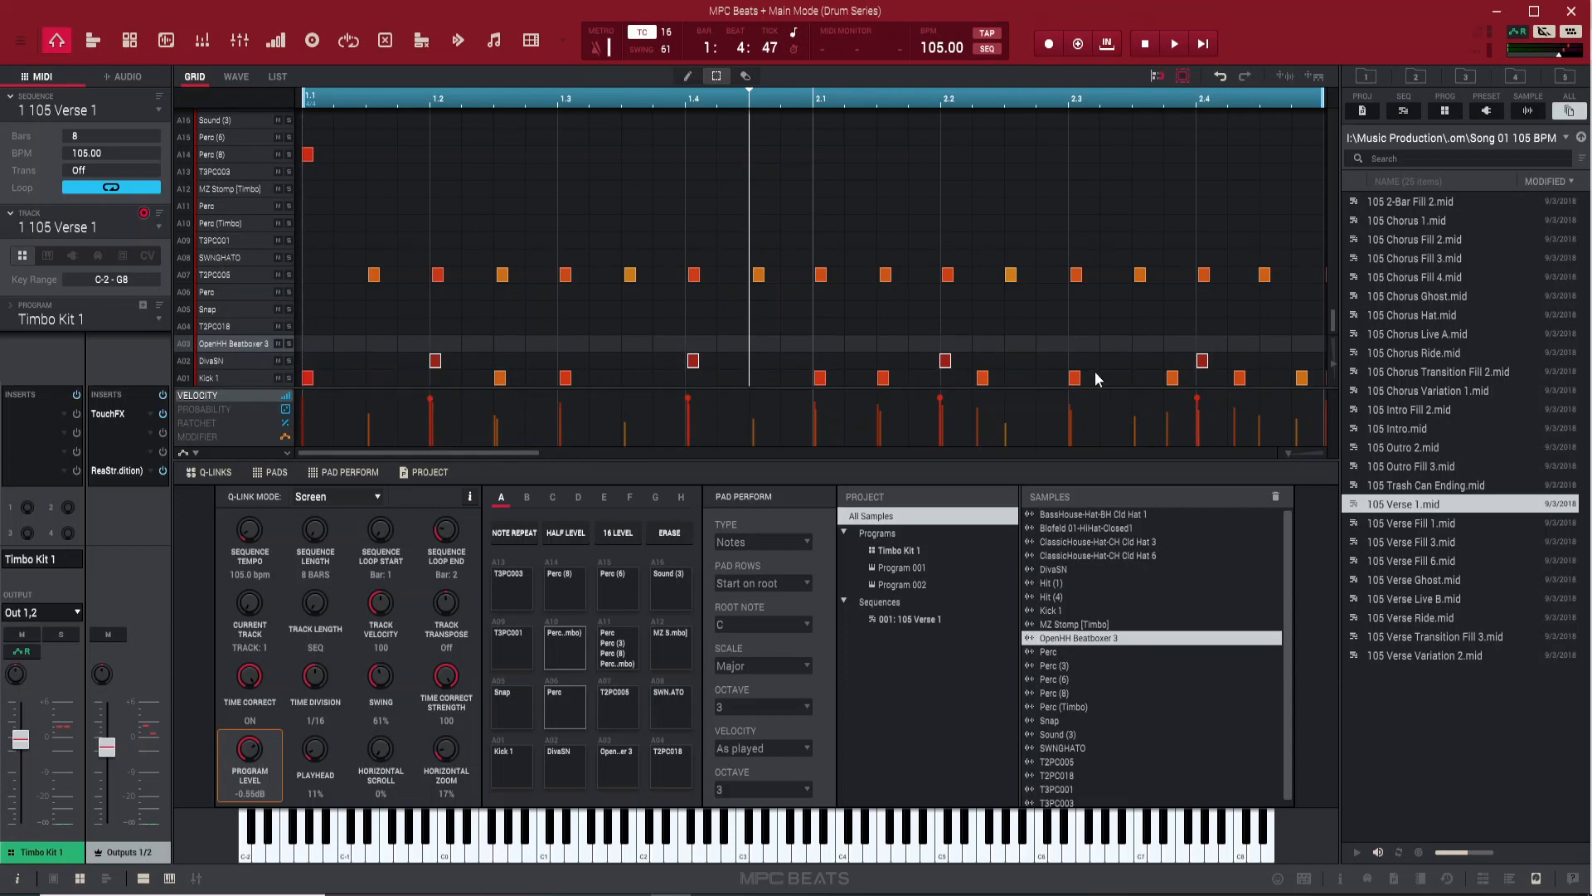
# Move all the T2PC005 notes on A07 up to the Perc row on A11
pyautogui.click(213, 275)
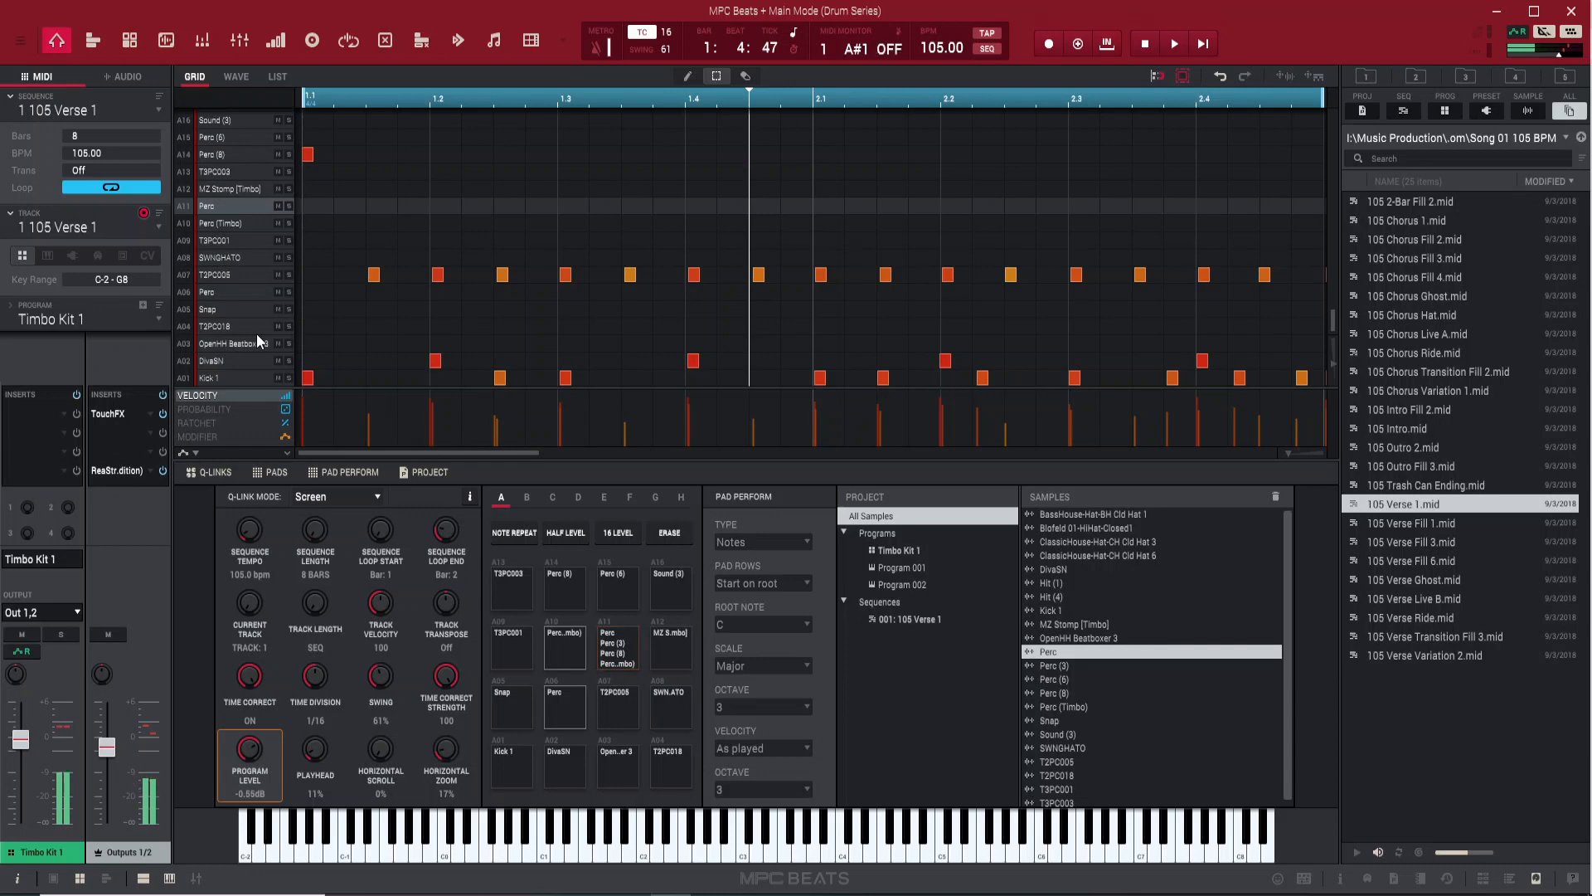
pyautogui.click(230, 270)
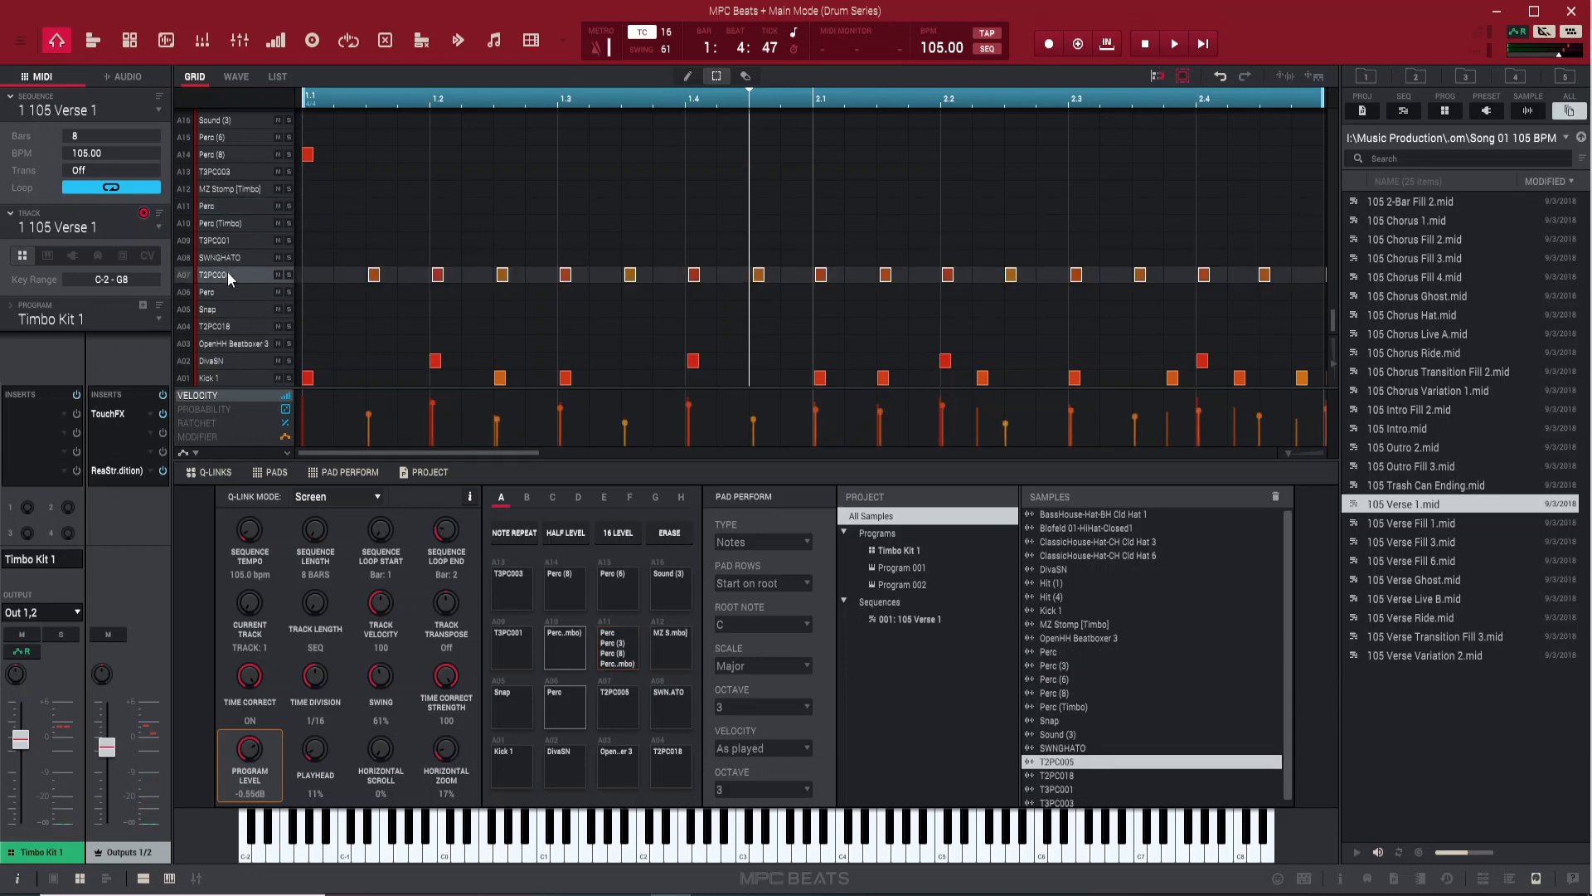
pyautogui.moveTo(226, 276); pyautogui.dragTo(225, 329)
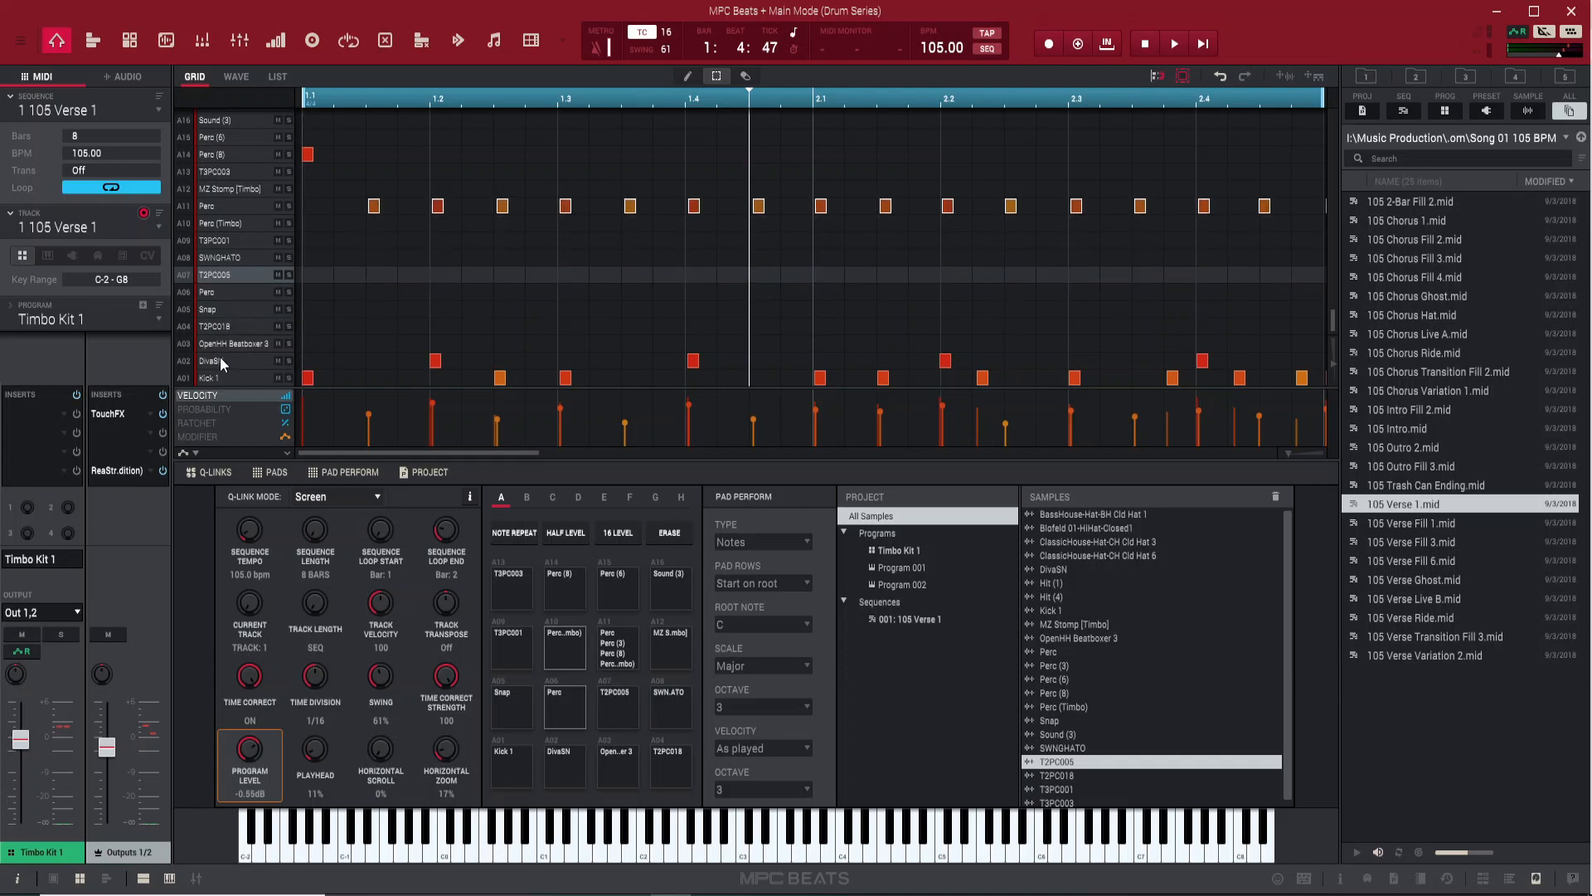
# Move the opening Perc (8) note on A14 up to Sound (3) on A16 and play back the loop
pyautogui.click(229, 154)
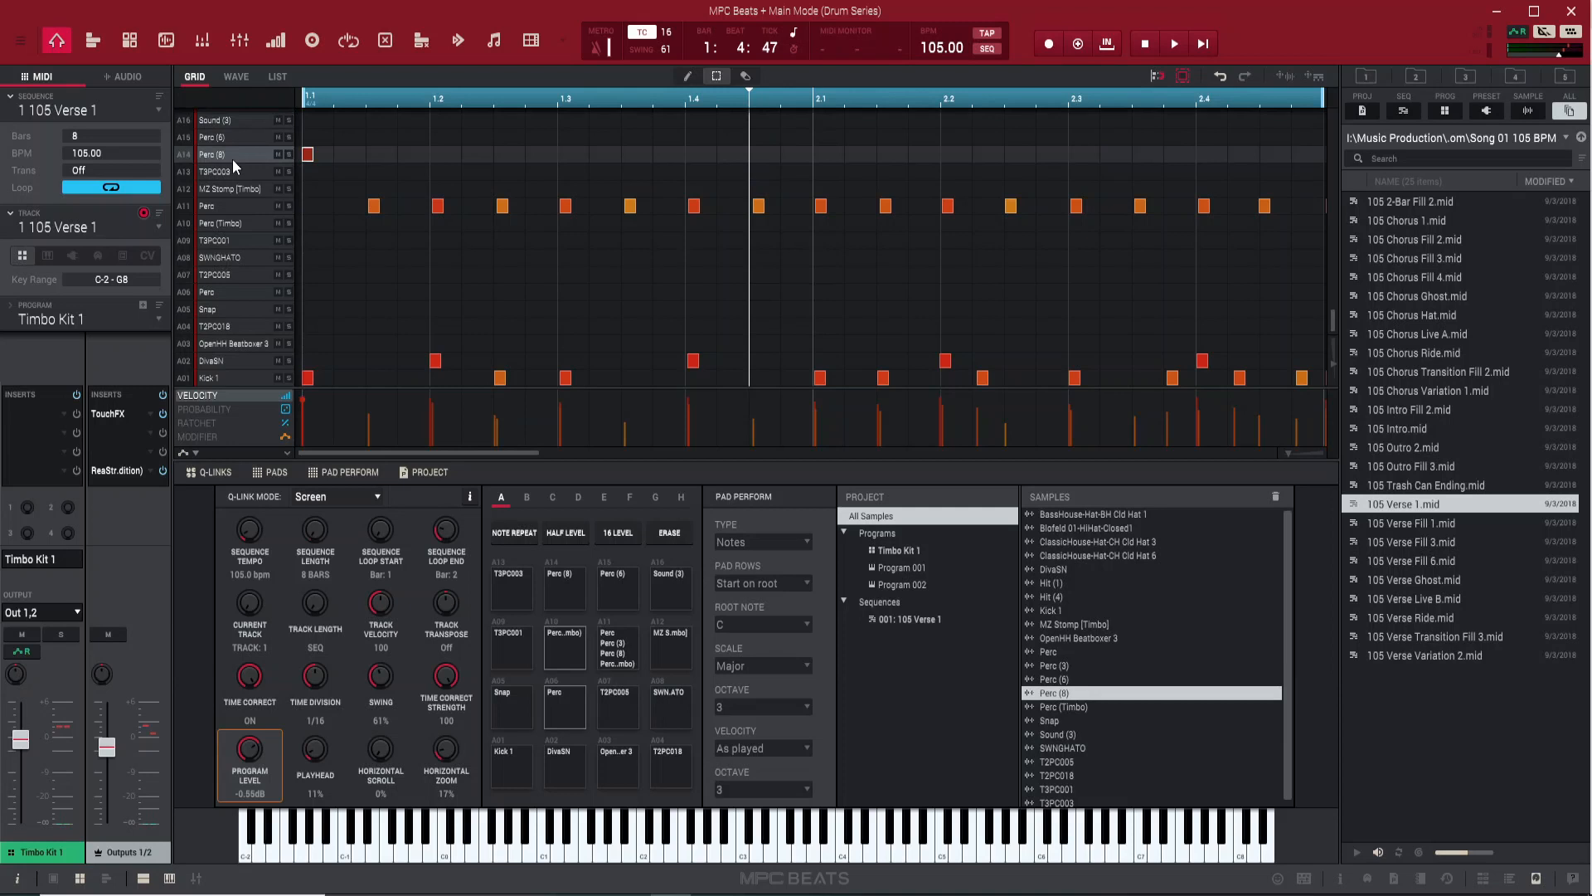
pyautogui.press('Up')
pyautogui.press('Up')
pyautogui.press('space')
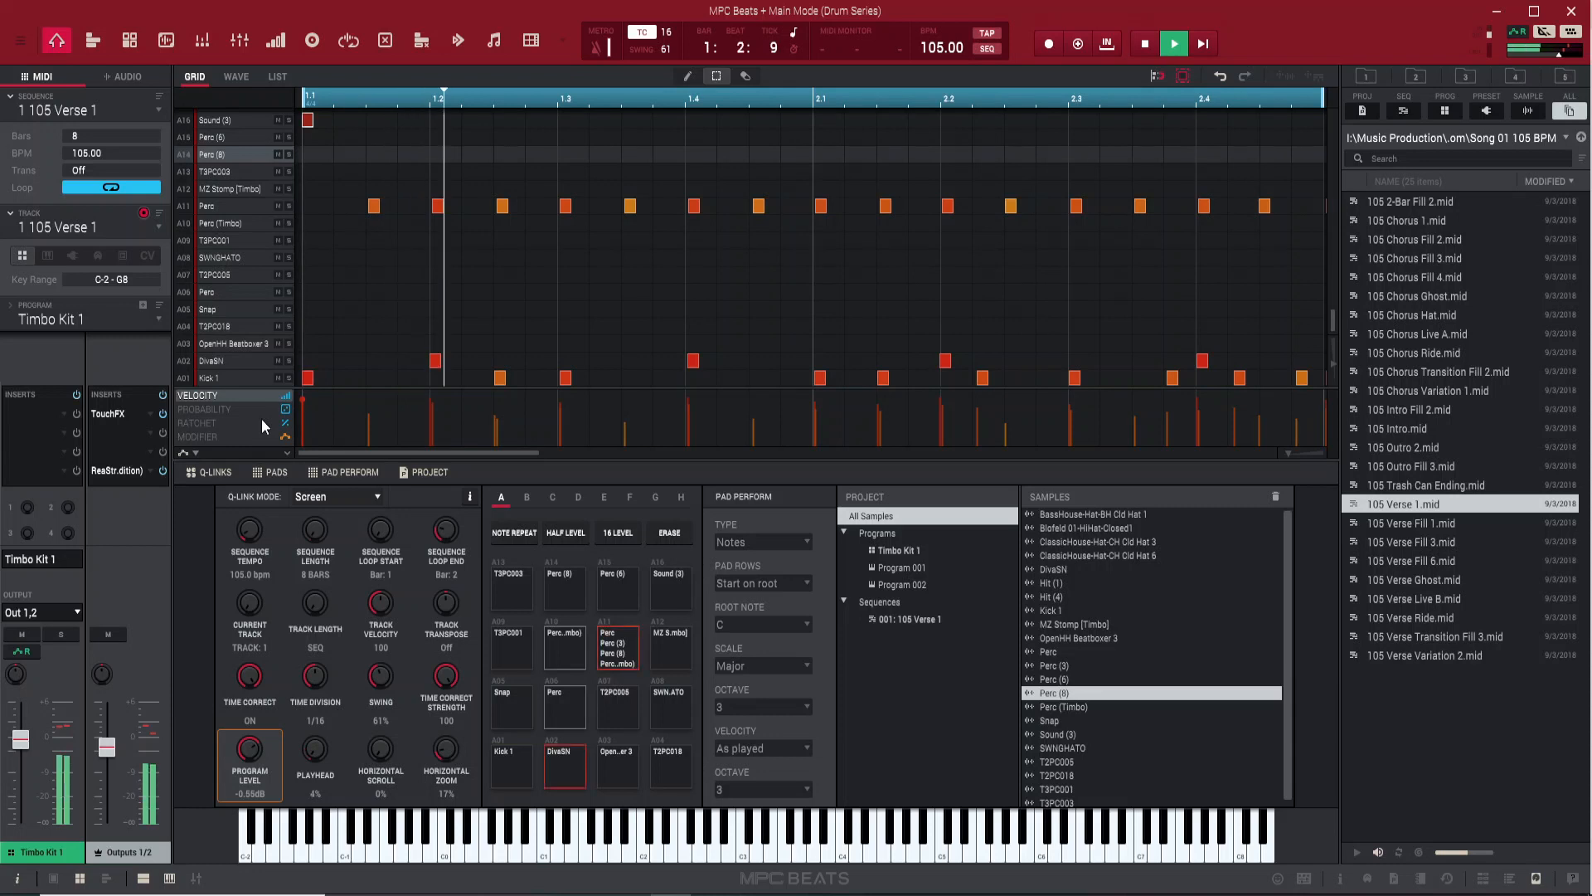
pyautogui.press('space')
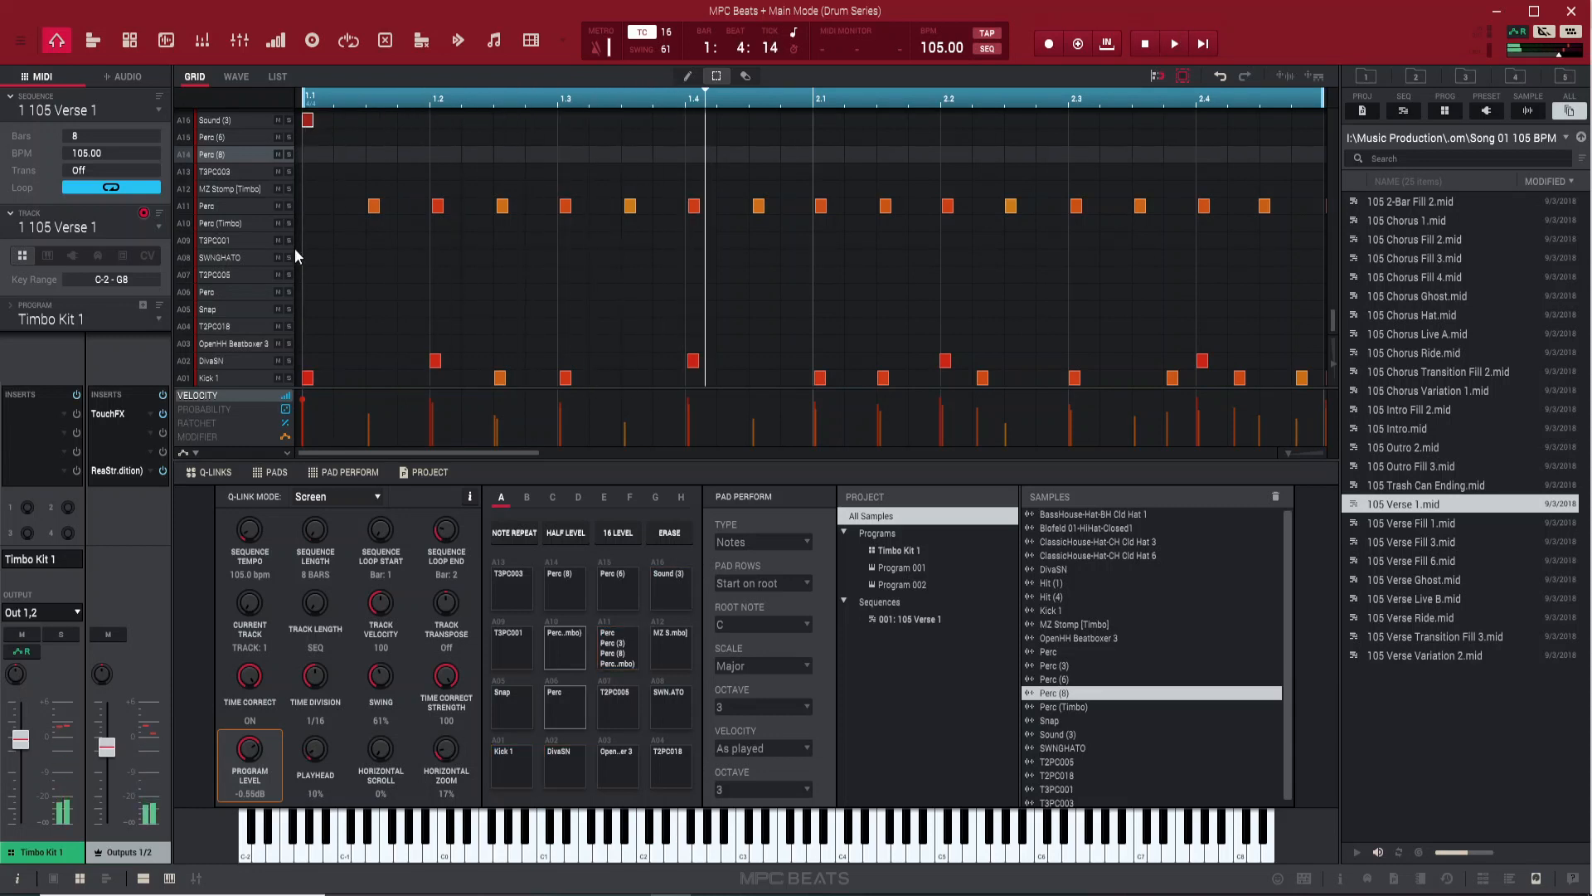
# Lower the velocity of the opening Sound (3) note and play back the loop
pyautogui.moveTo(303, 408); pyautogui.dragTo(320, 445)
pyautogui.press('space')
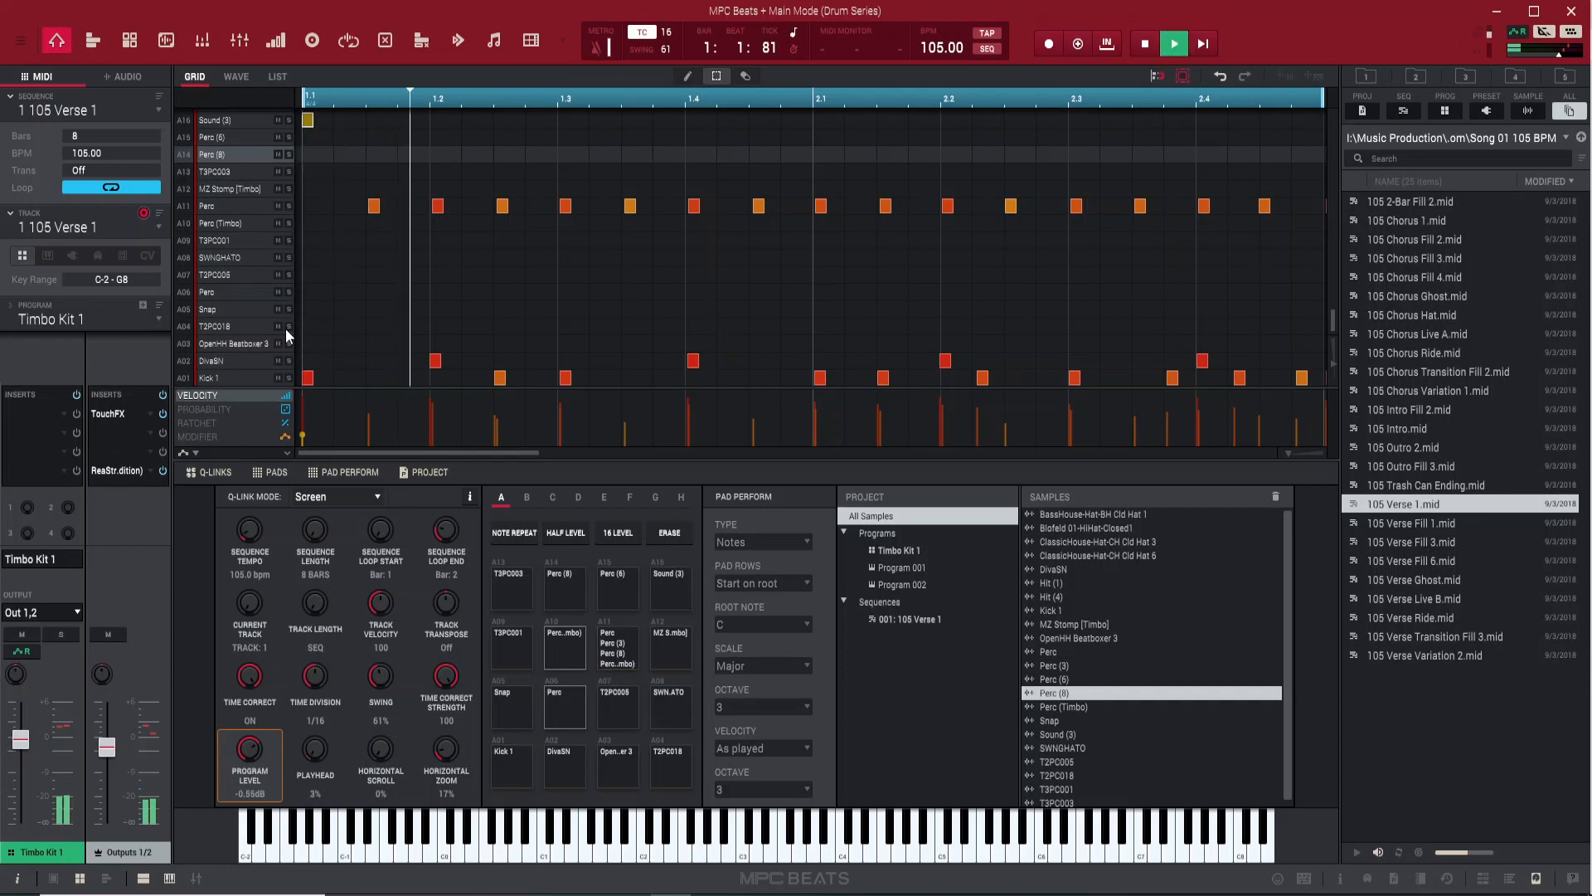
pyautogui.press('space')
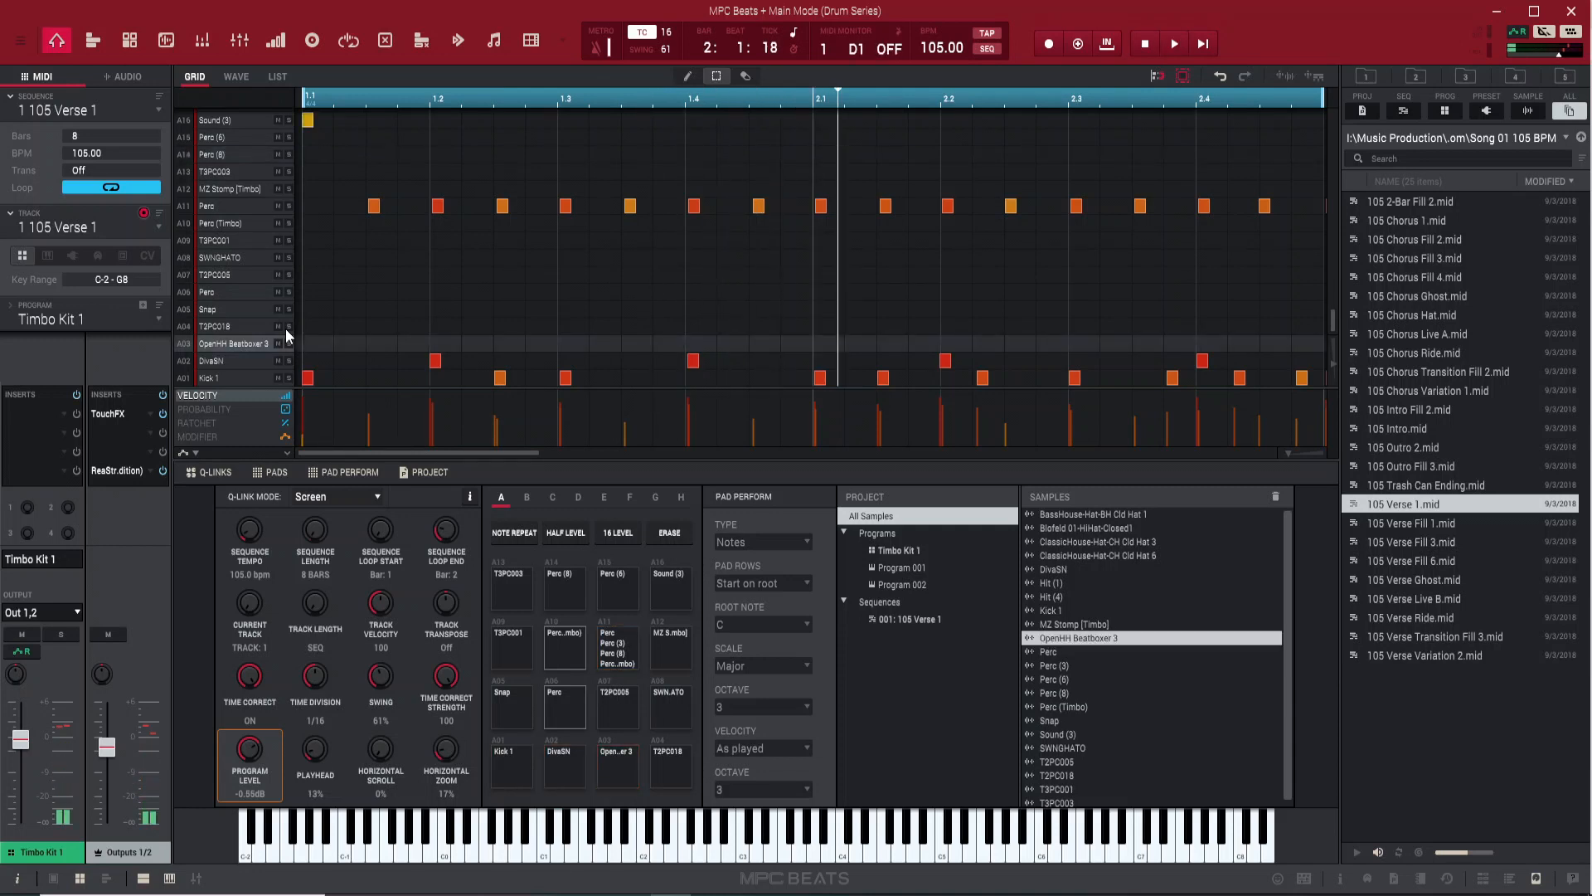
# Set swing to 50 and overdub OpenHH Beatboxer 3 hits across the two-bar loop with note repeat, including 1/32T rolls
pyautogui.press('space')
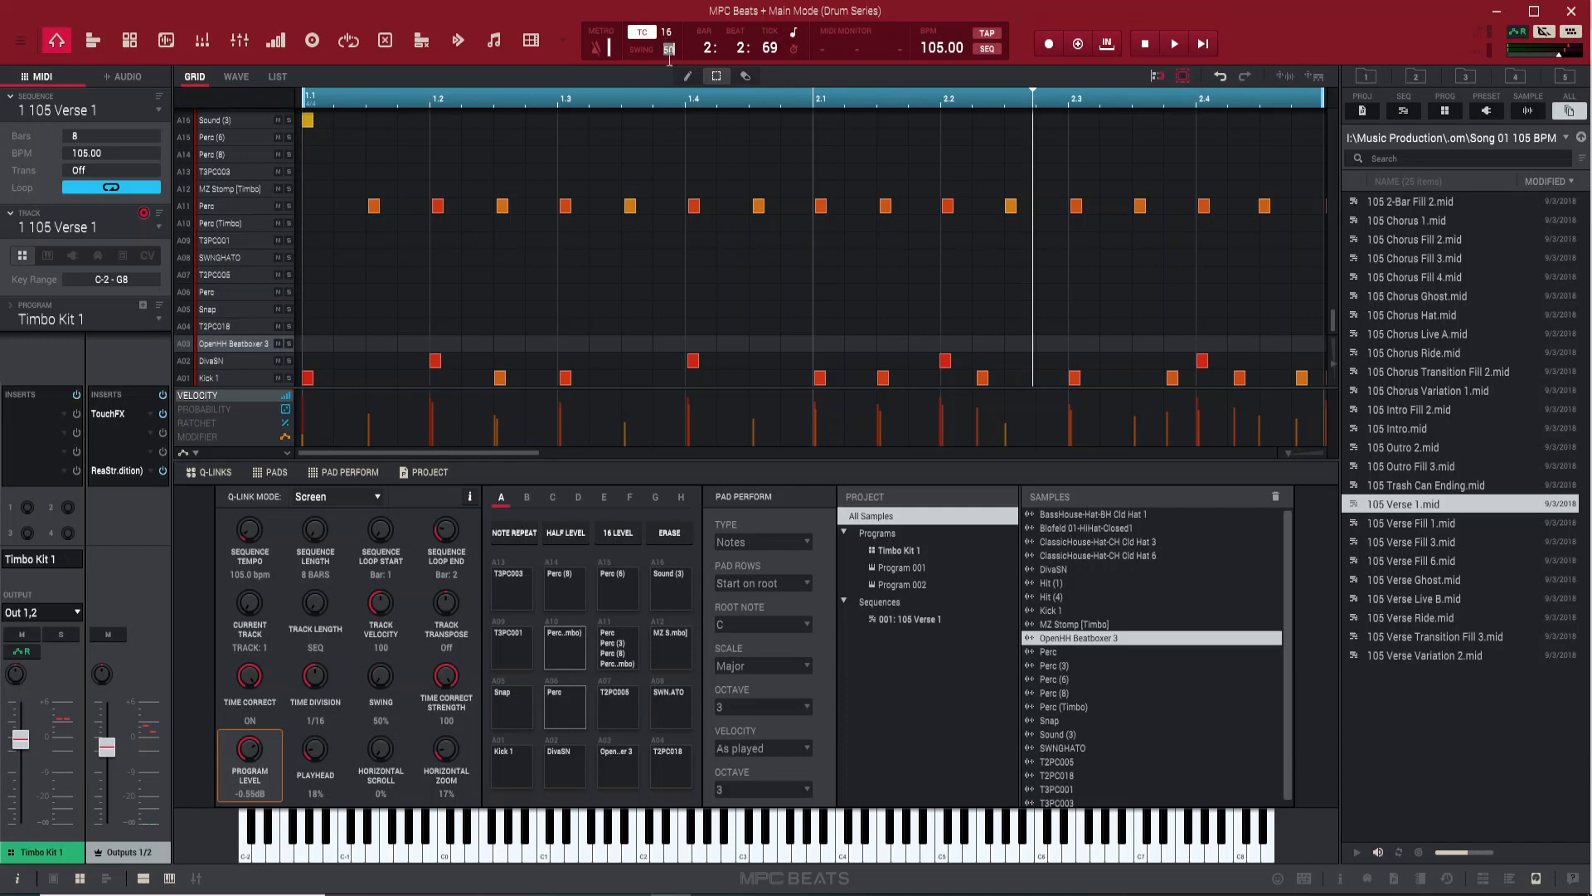
pyautogui.click(644, 55)
pyautogui.press('space')
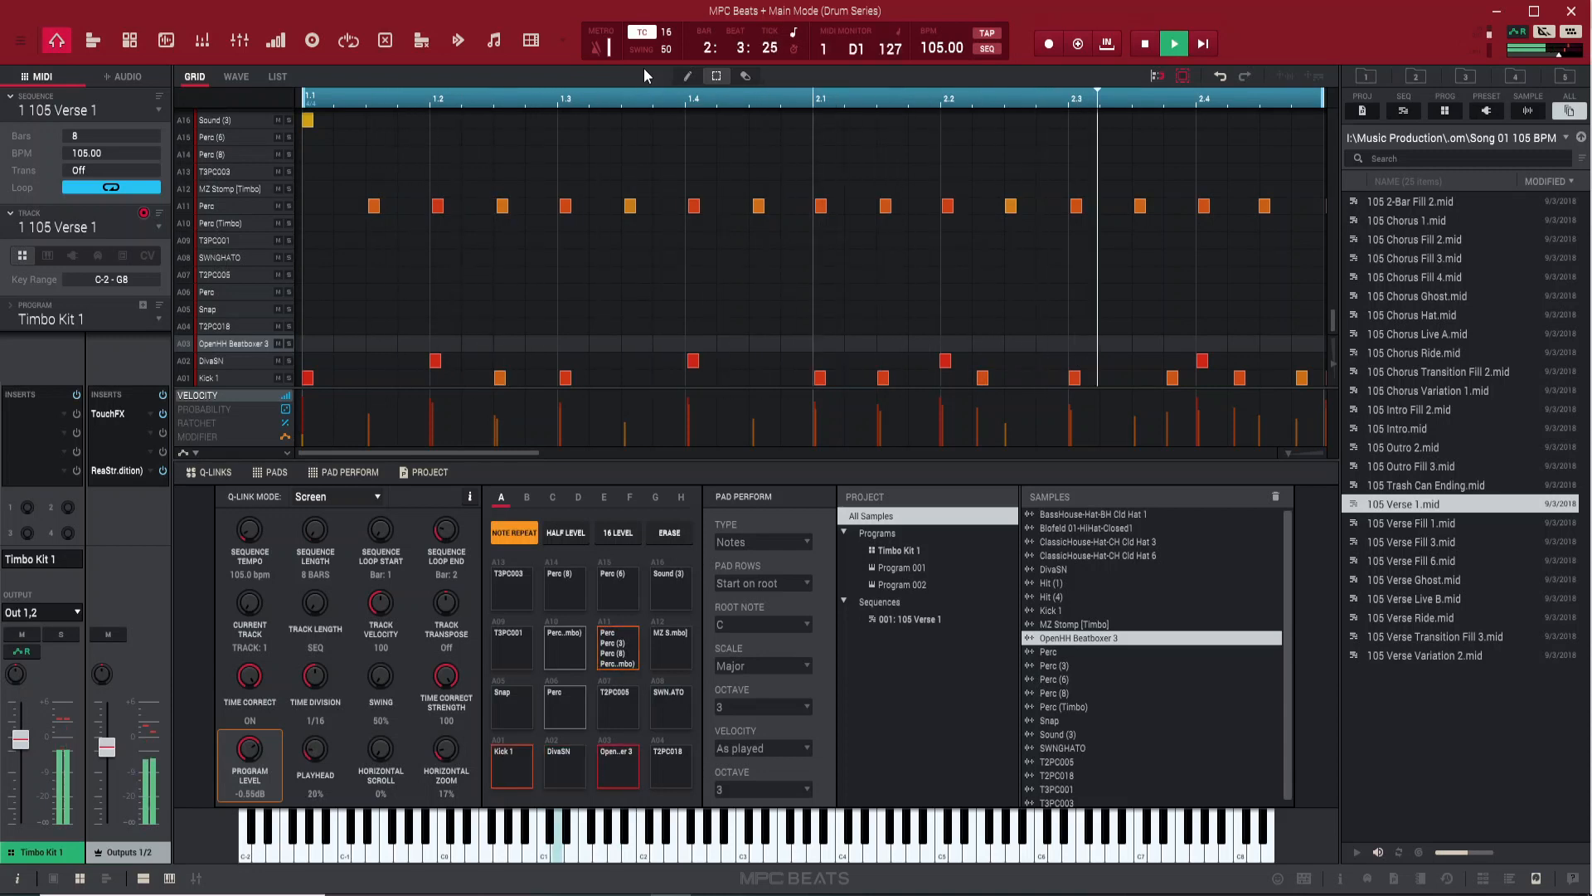
pyautogui.press('space')
pyautogui.press('space')
pyautogui.press('space')
pyautogui.press('space')
pyautogui.press('space')
pyautogui.press('space')
pyautogui.press('c')
pyautogui.press('n')
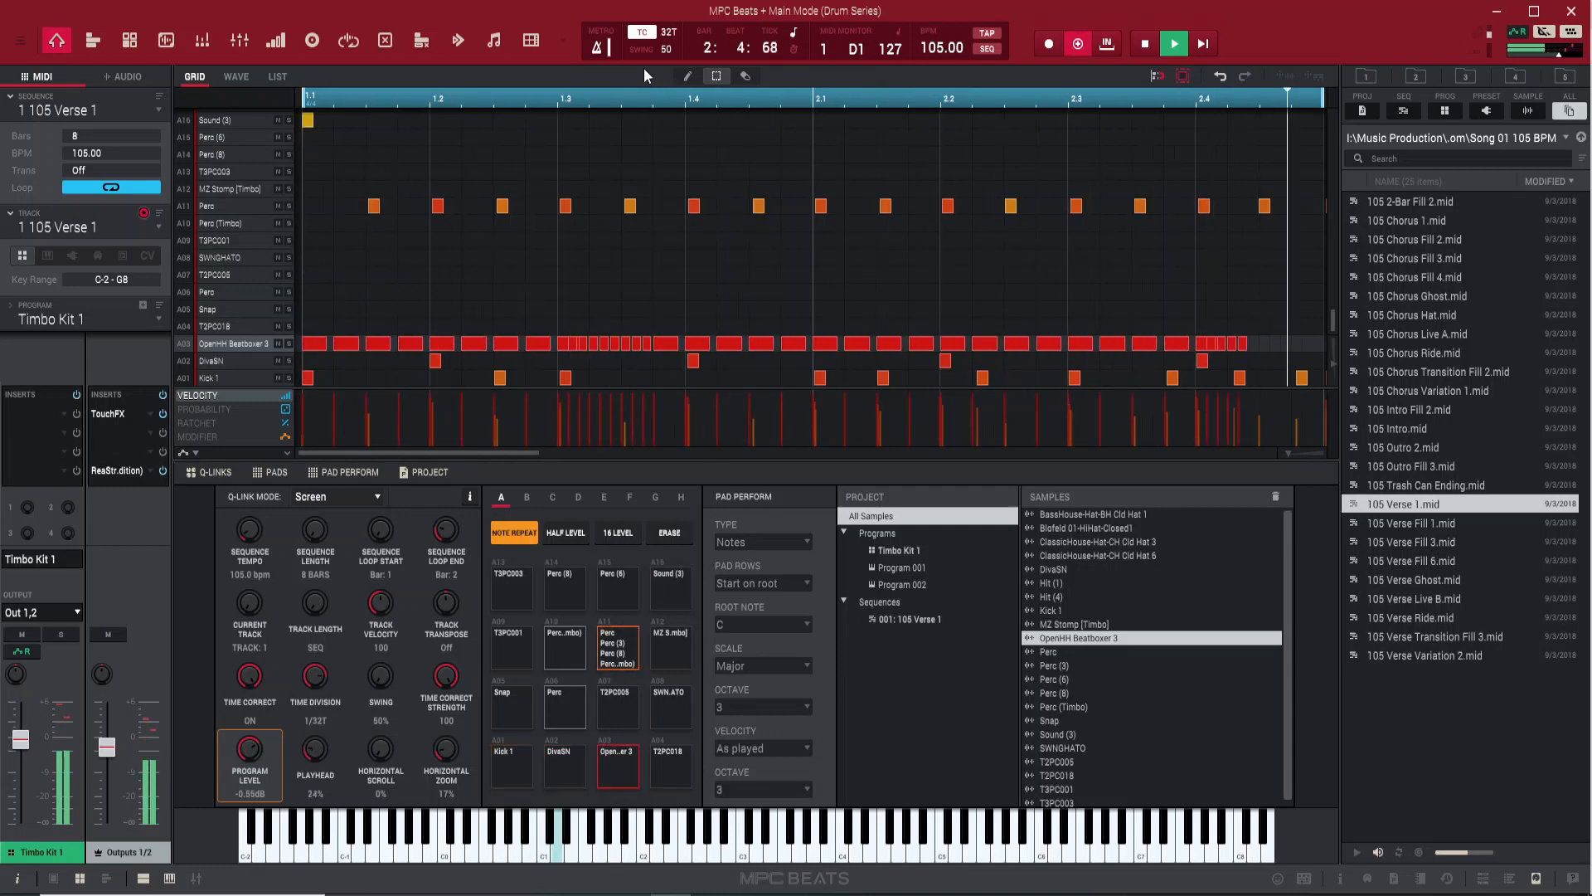
pyautogui.press('space')
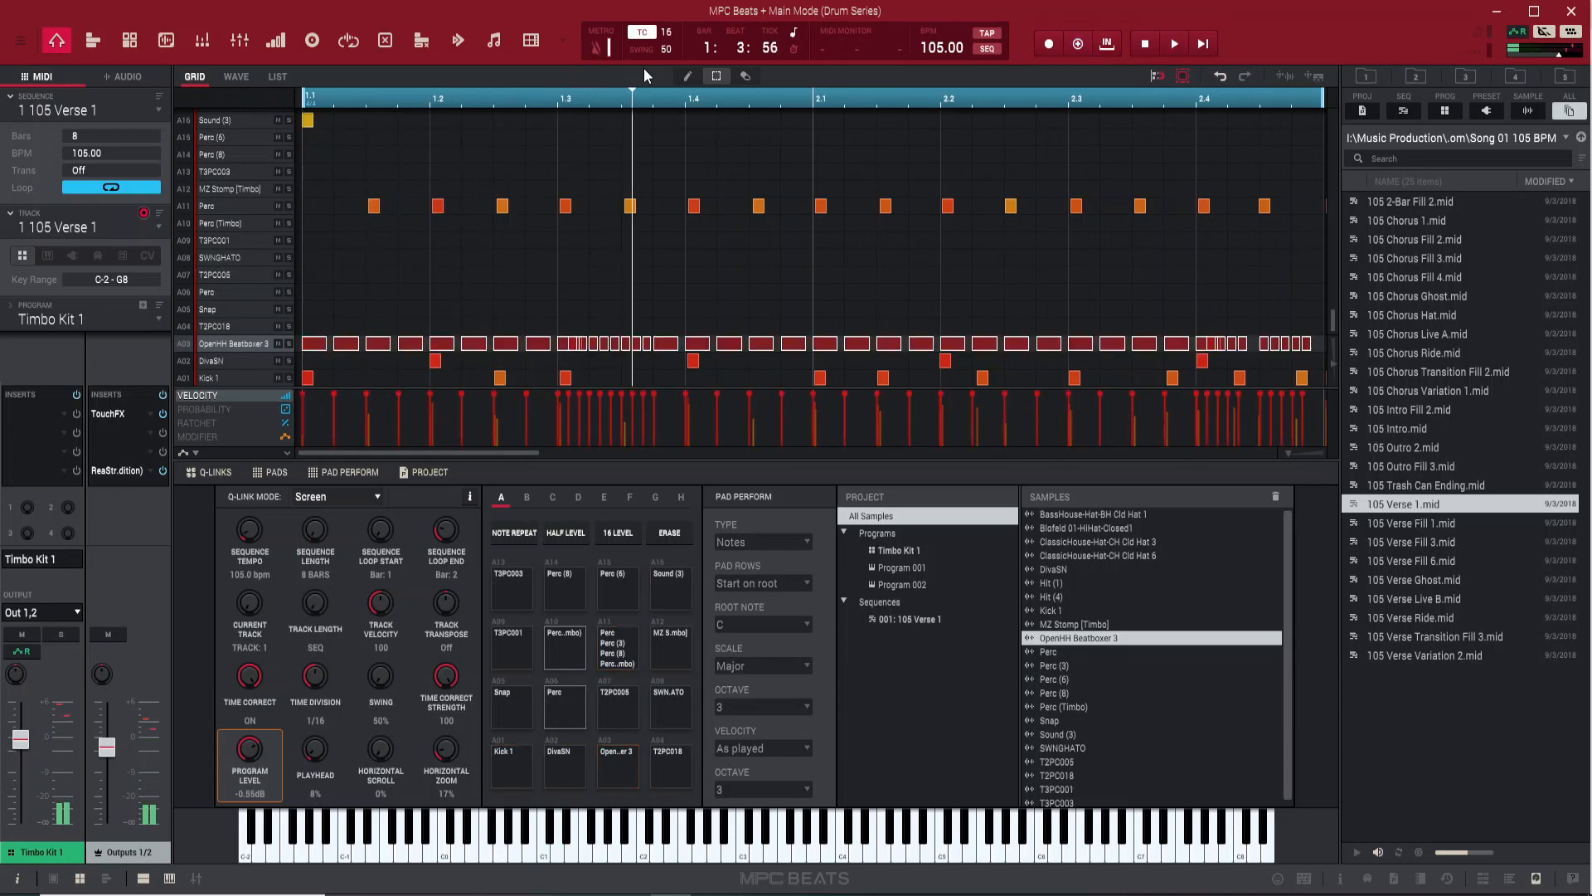
# Lower the velocity of all OpenHH Beatboxer 3 notes, quantize the track to 1/16 with 66 swing, and play it back
pyautogui.moveTo(812, 407)
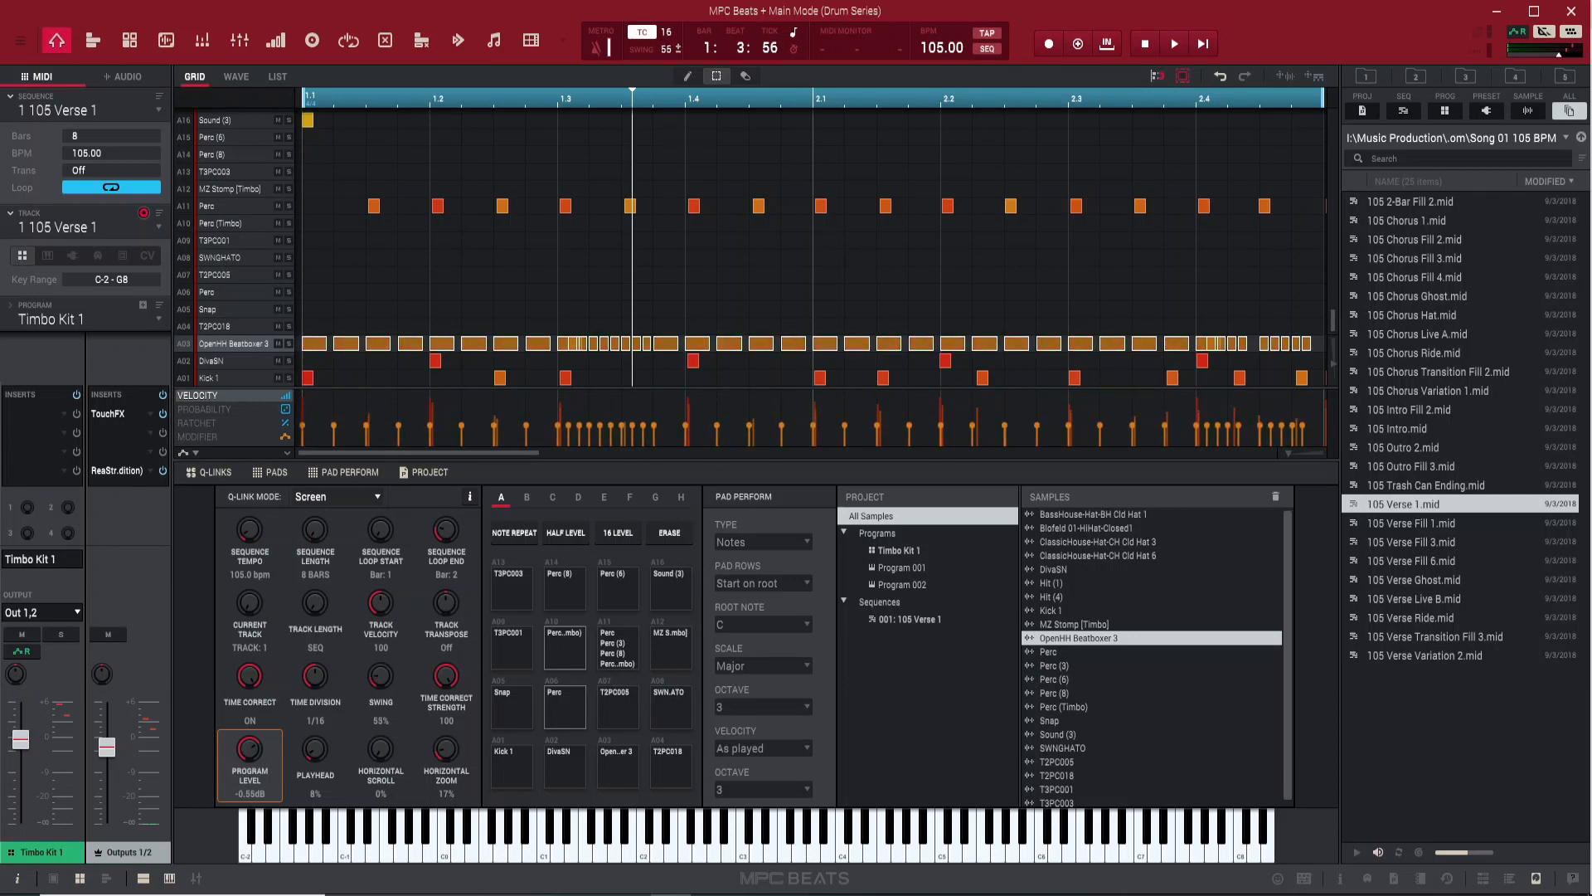
pyautogui.click(689, 285)
pyautogui.press('e')
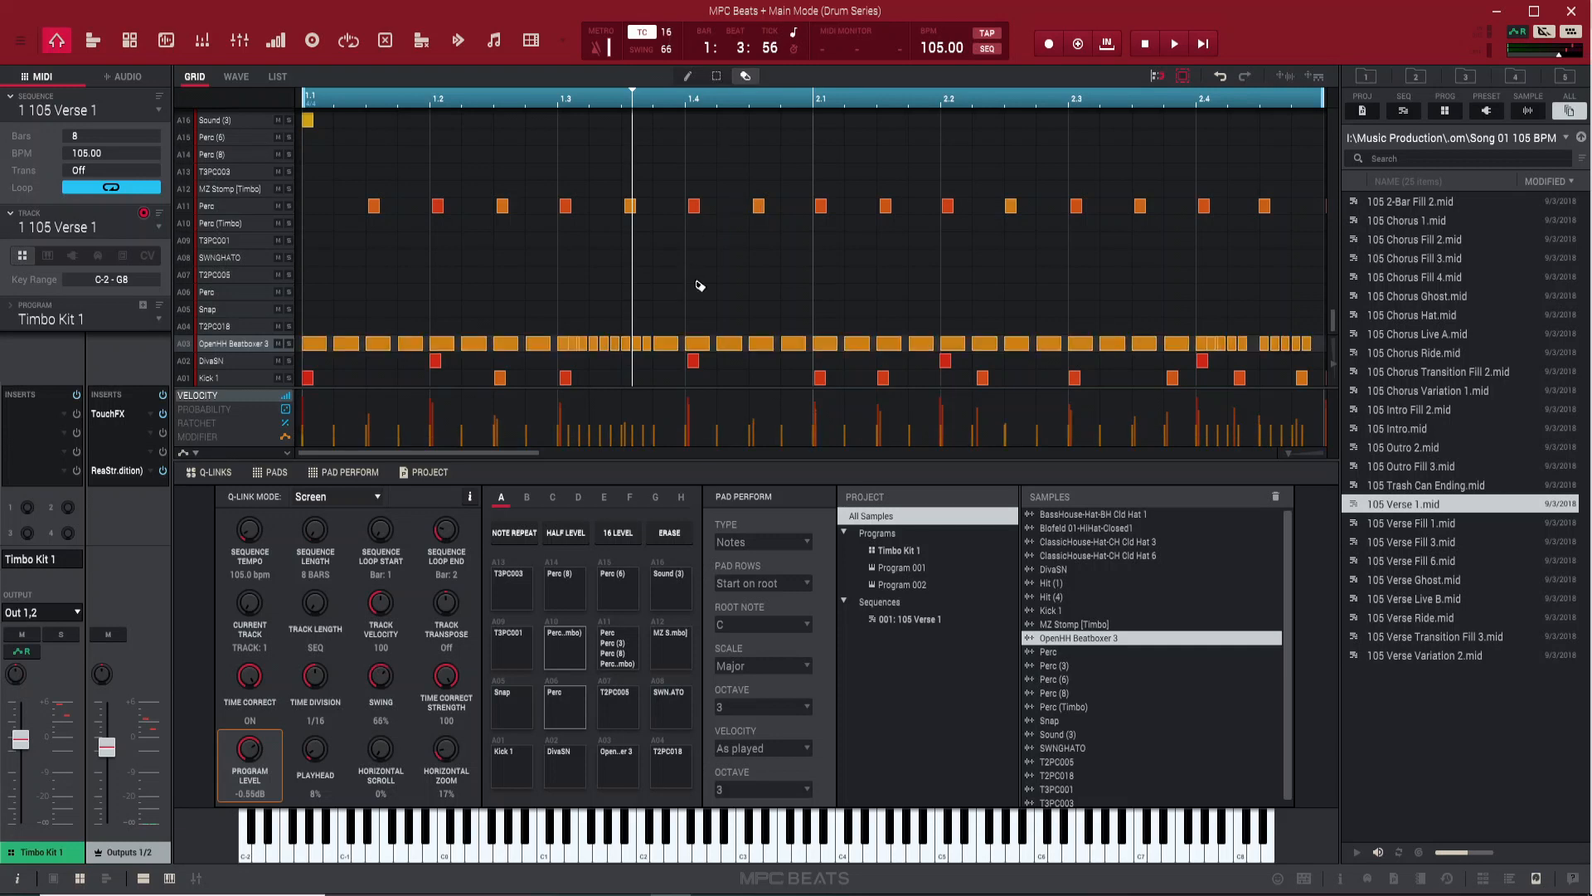
pyautogui.hotkey('alt', 'q')
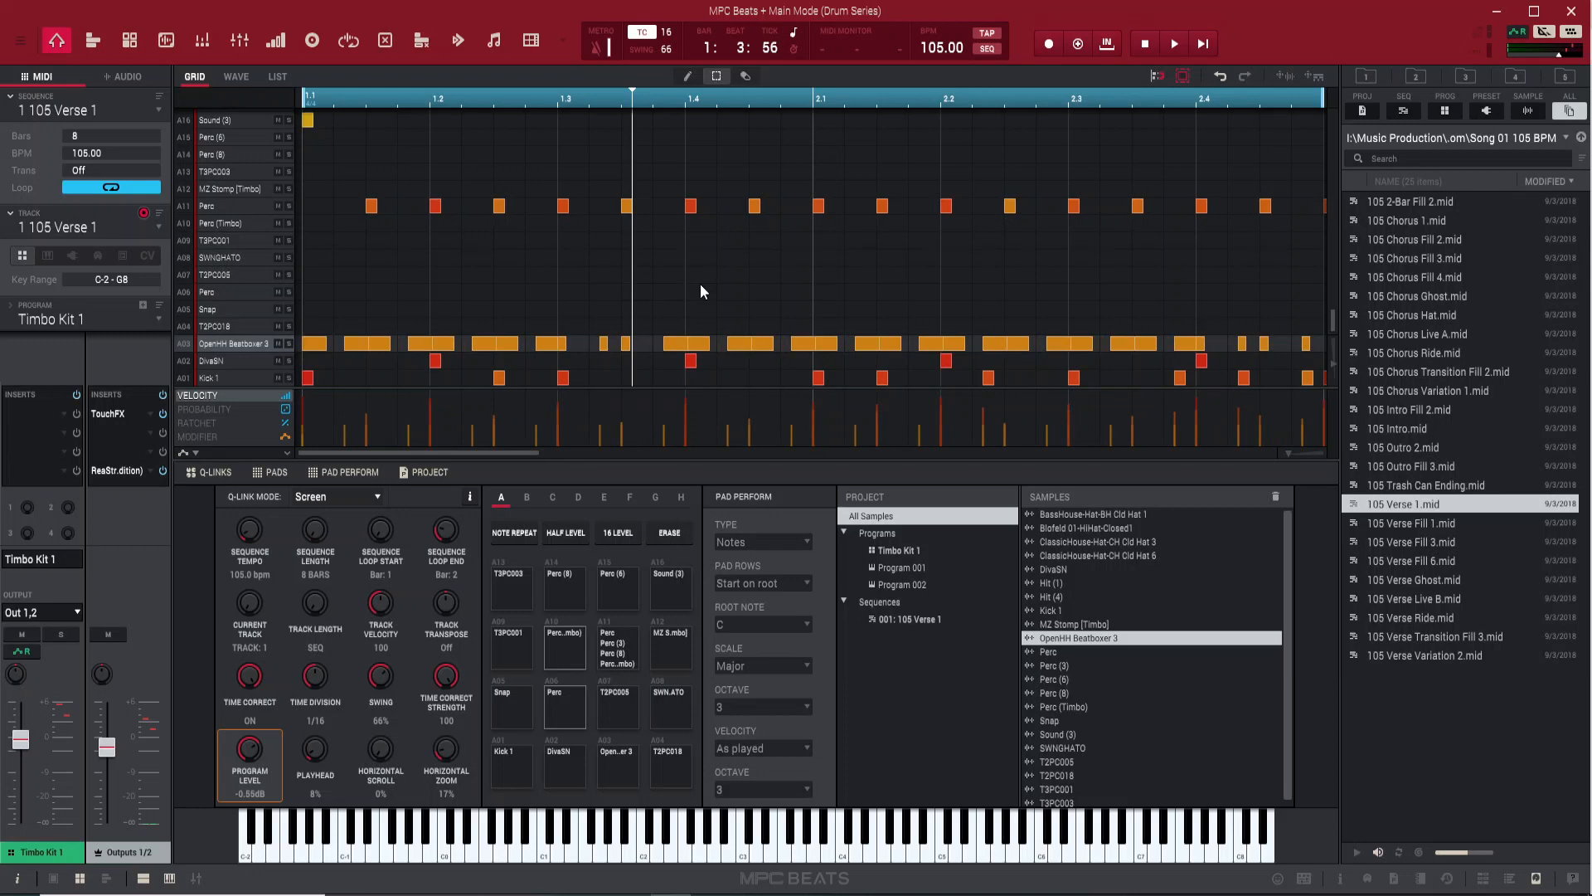
pyautogui.press('space')
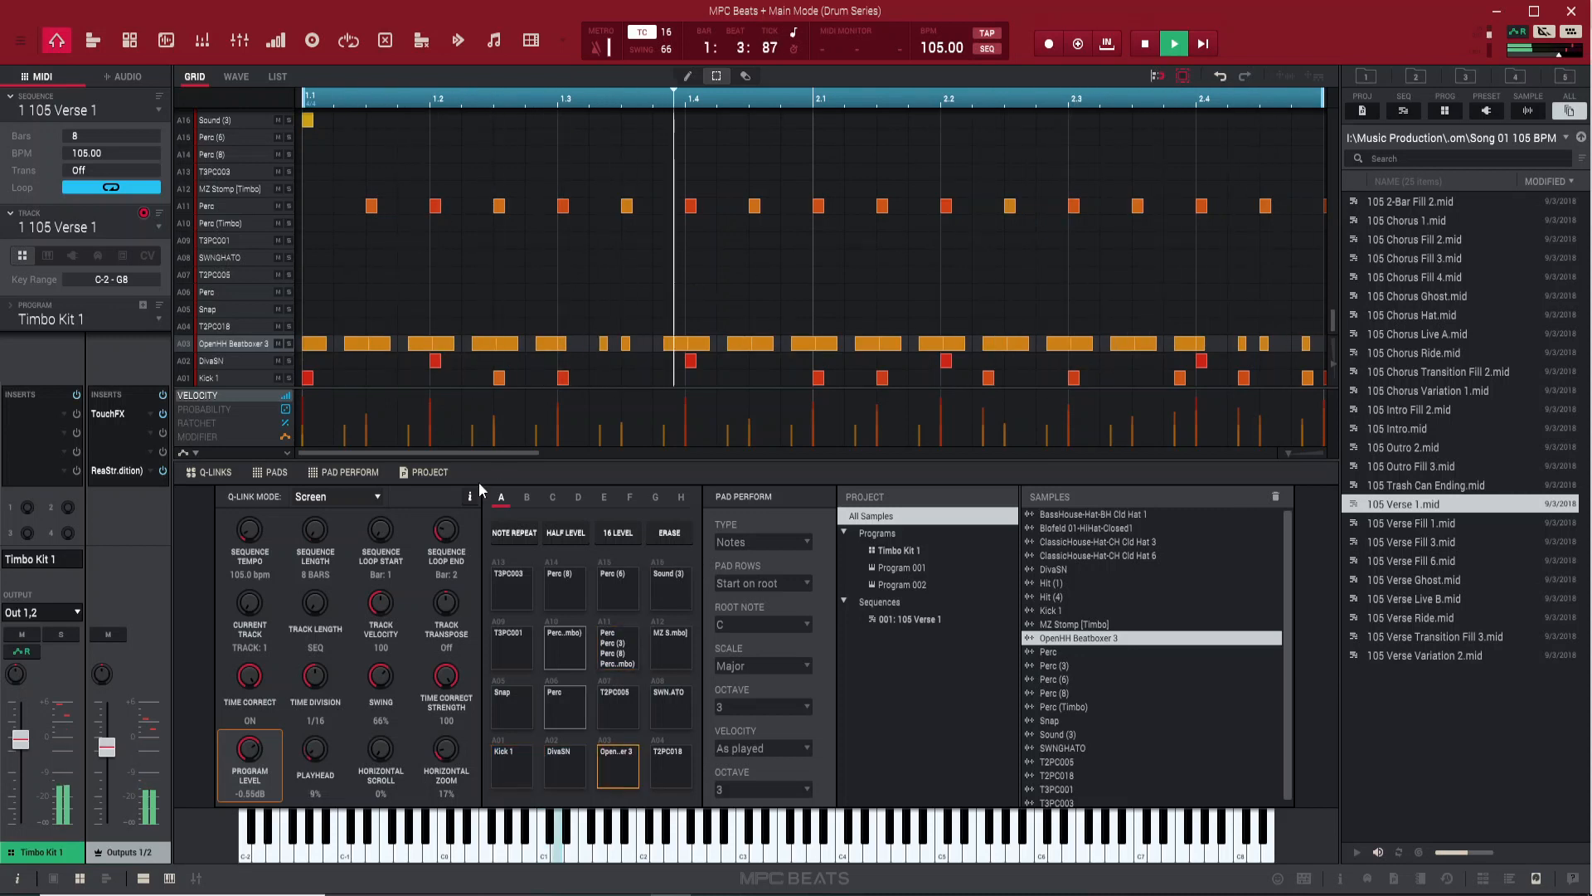
# Extend the last OpenHH Beatboxer 3 note to the end of bar 2 and split it into four short notes
pyautogui.moveTo(468, 451); pyautogui.dragTo(611, 466)
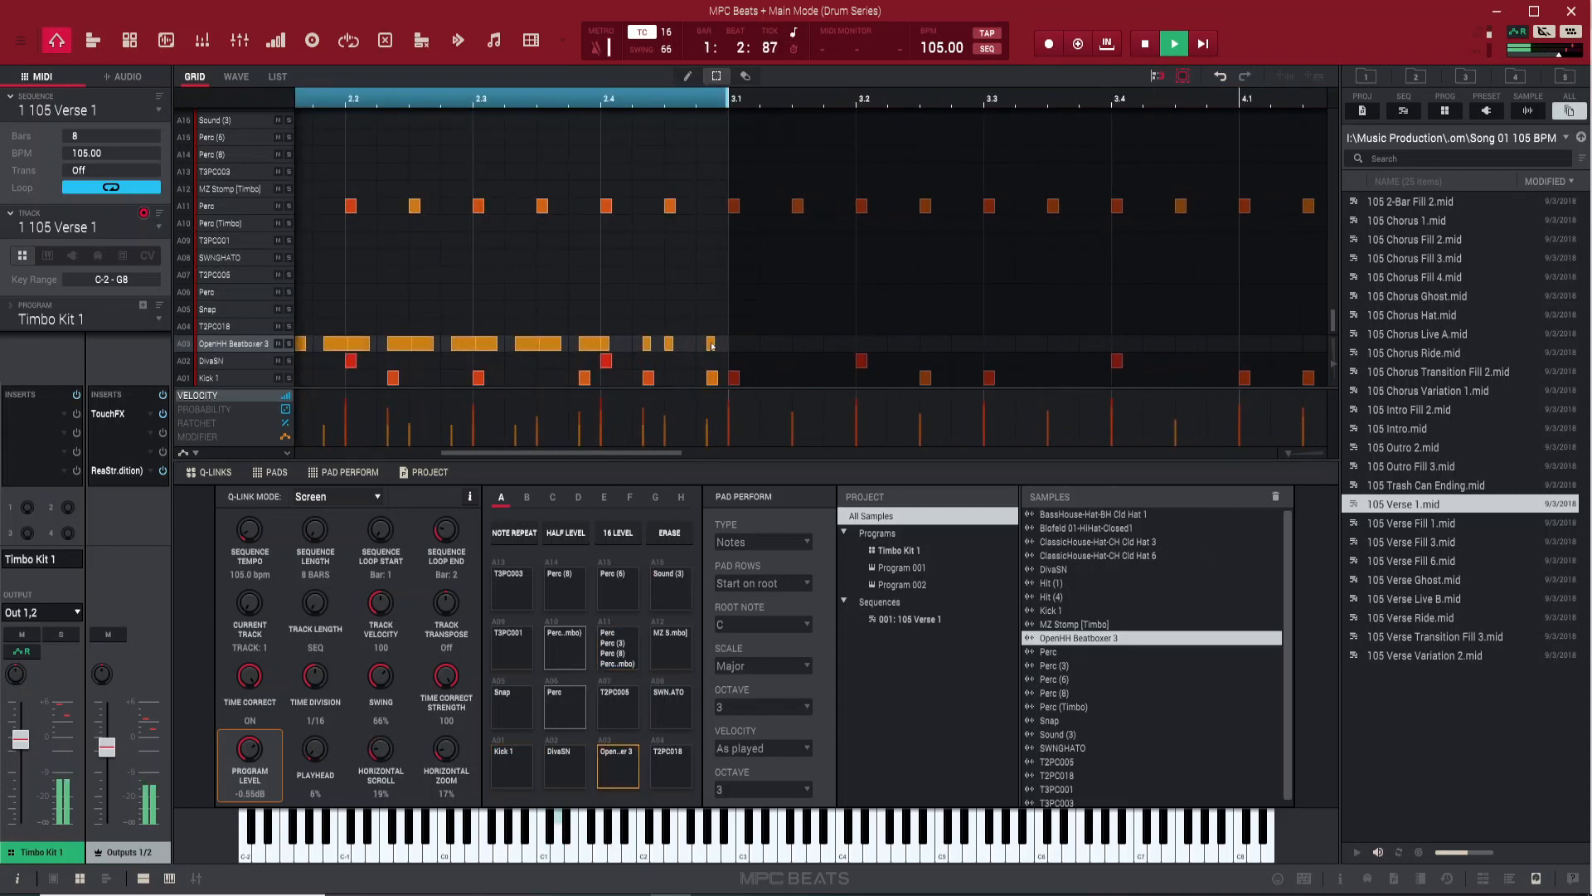
pyautogui.press('space')
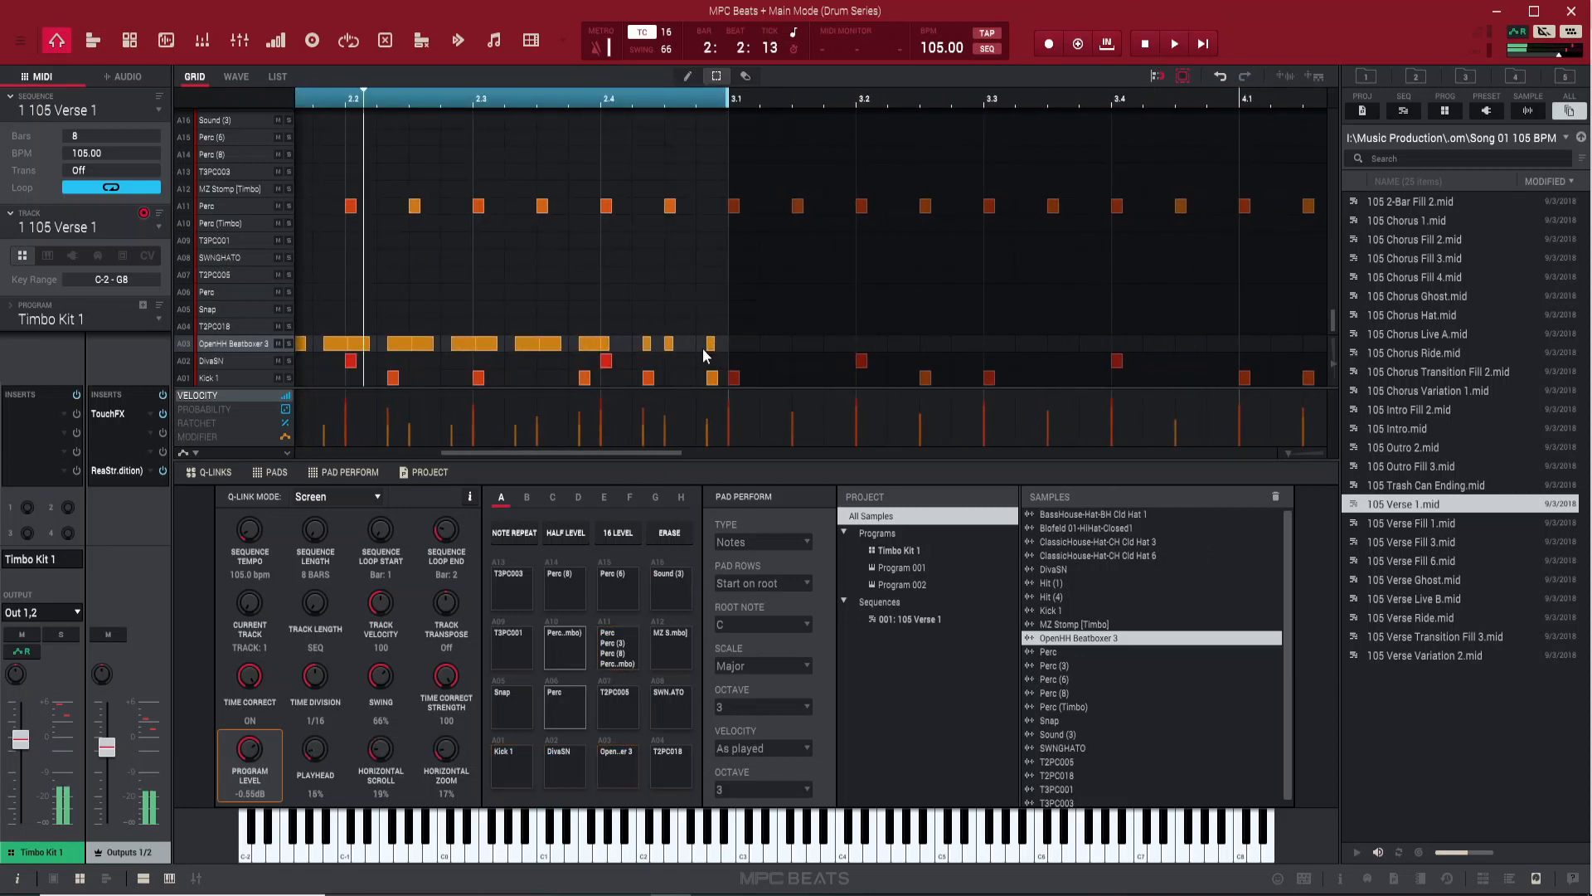
pyautogui.click(717, 346)
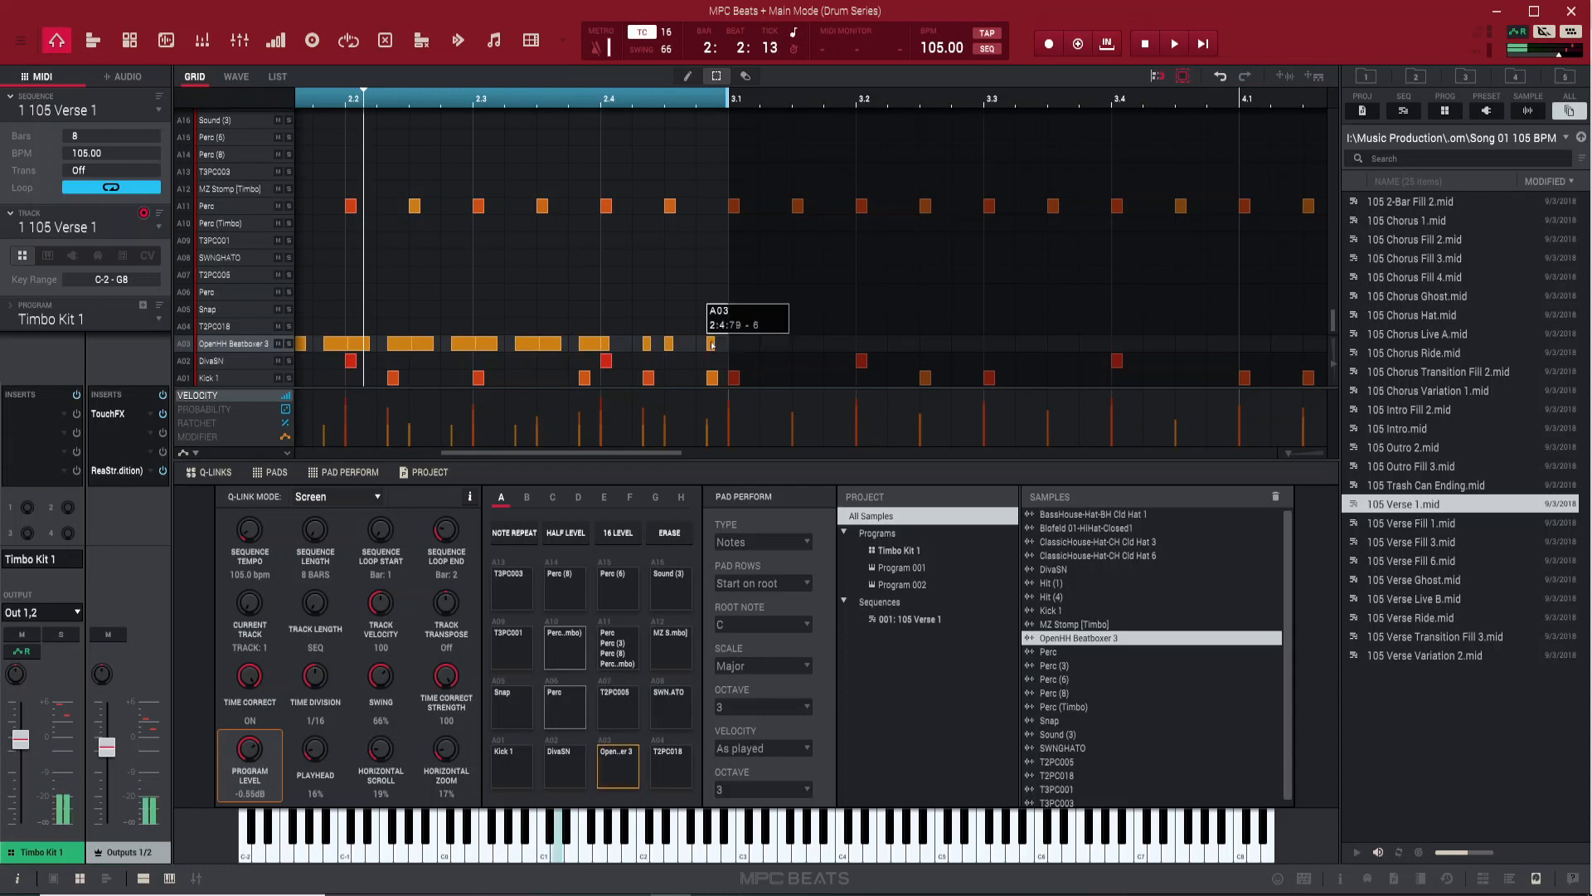
pyautogui.moveTo(717, 347); pyautogui.dragTo(728, 349)
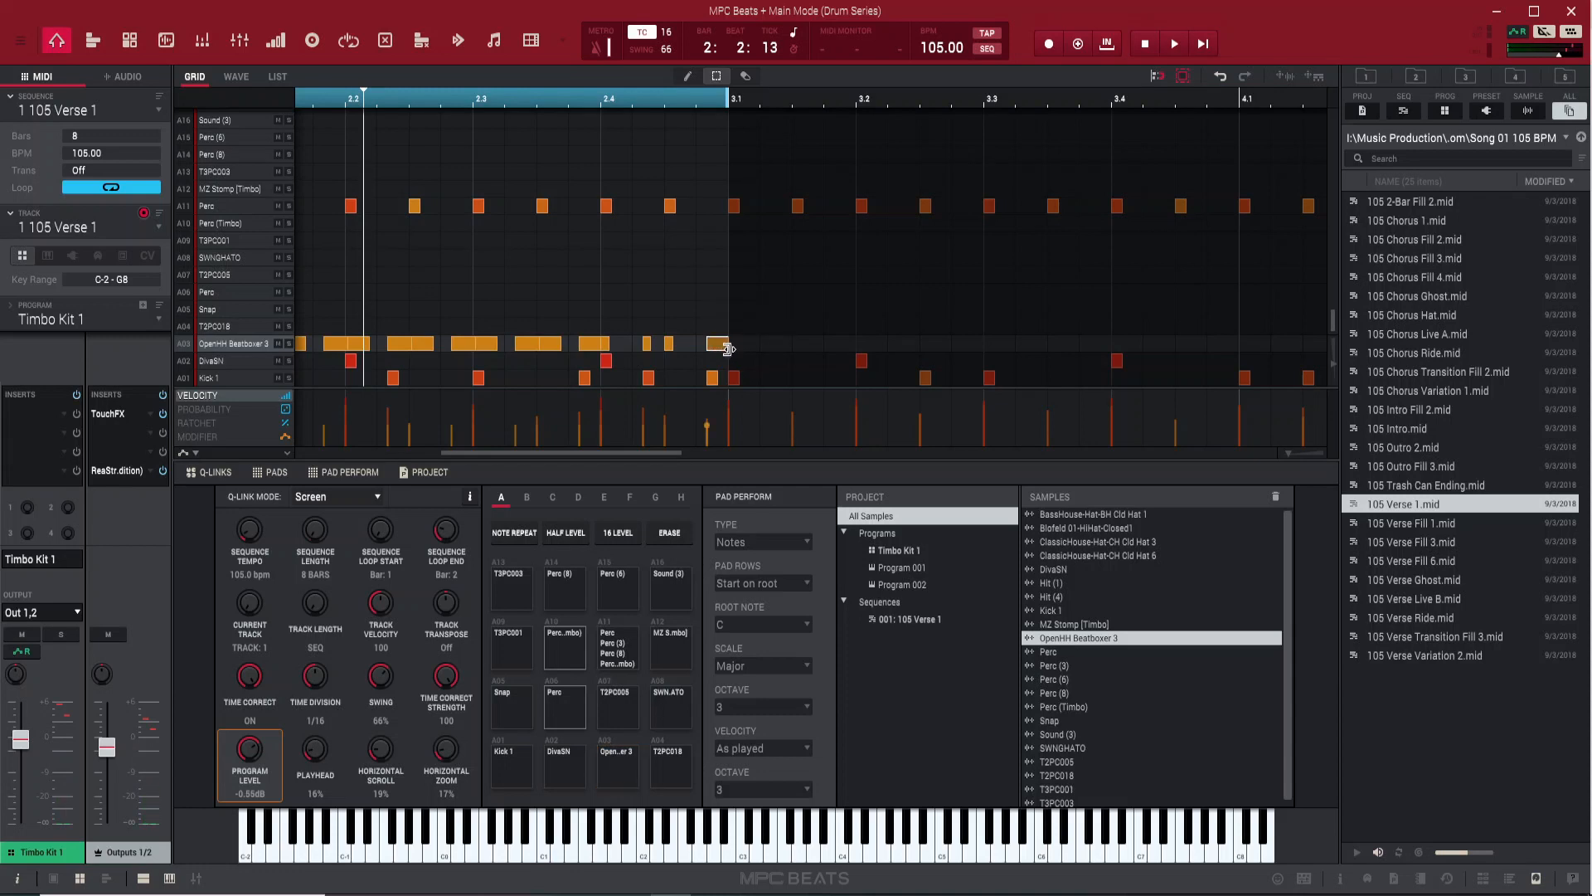
pyautogui.press('e')
pyautogui.hotkey('alt', '2')
pyautogui.hotkey('alt', '2')
# Overdub a SWNGHATO hit on beat 2.4 while the loop plays
pyautogui.press('space')
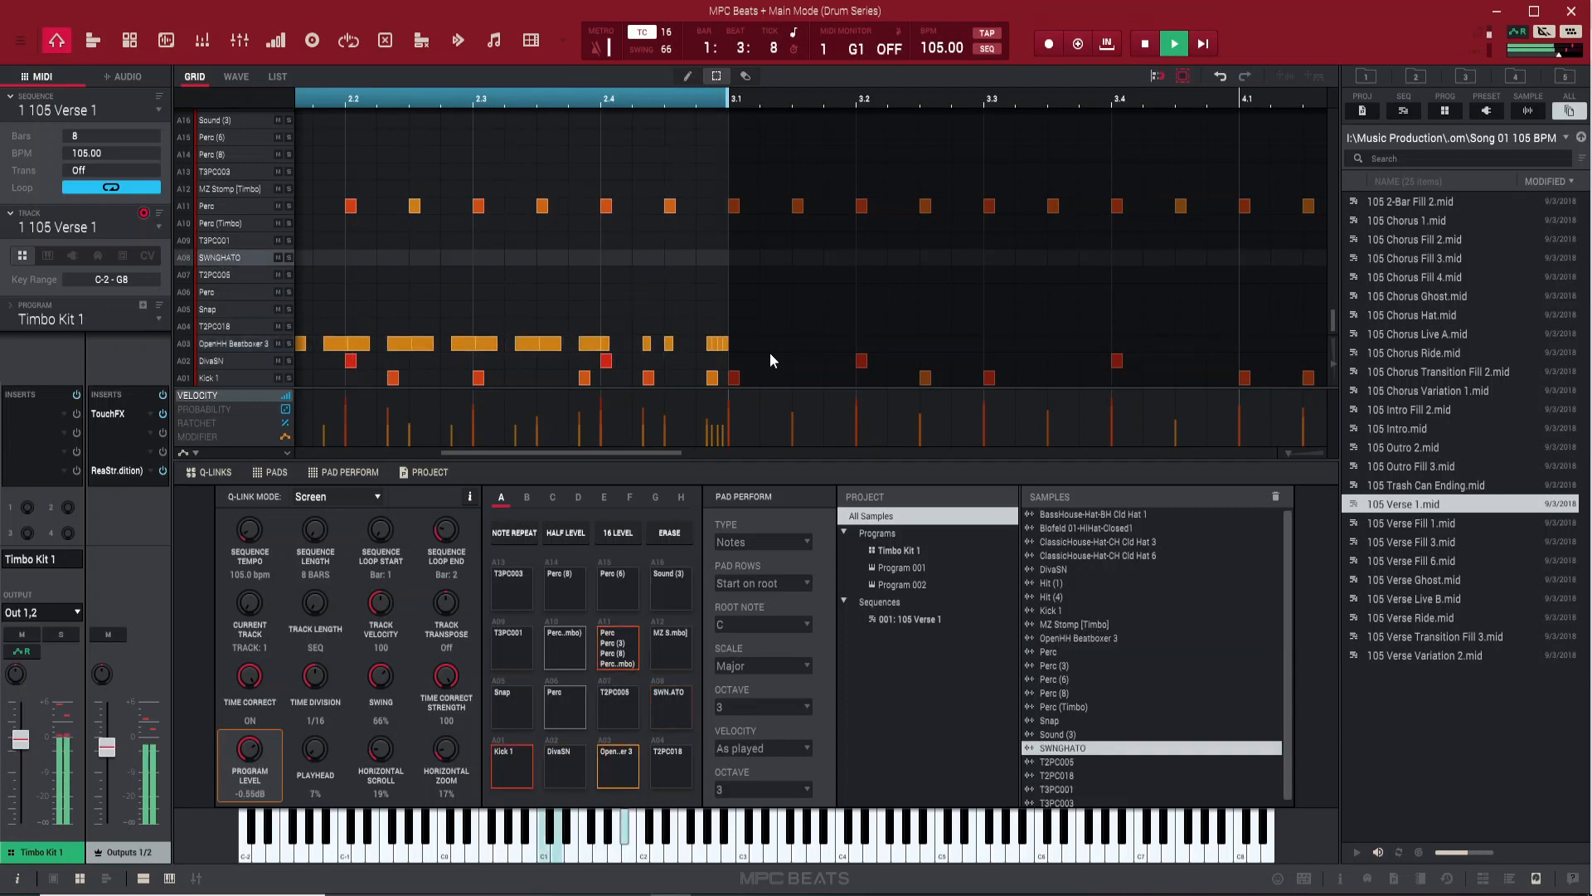
pyautogui.hotkey('shift', 'r')
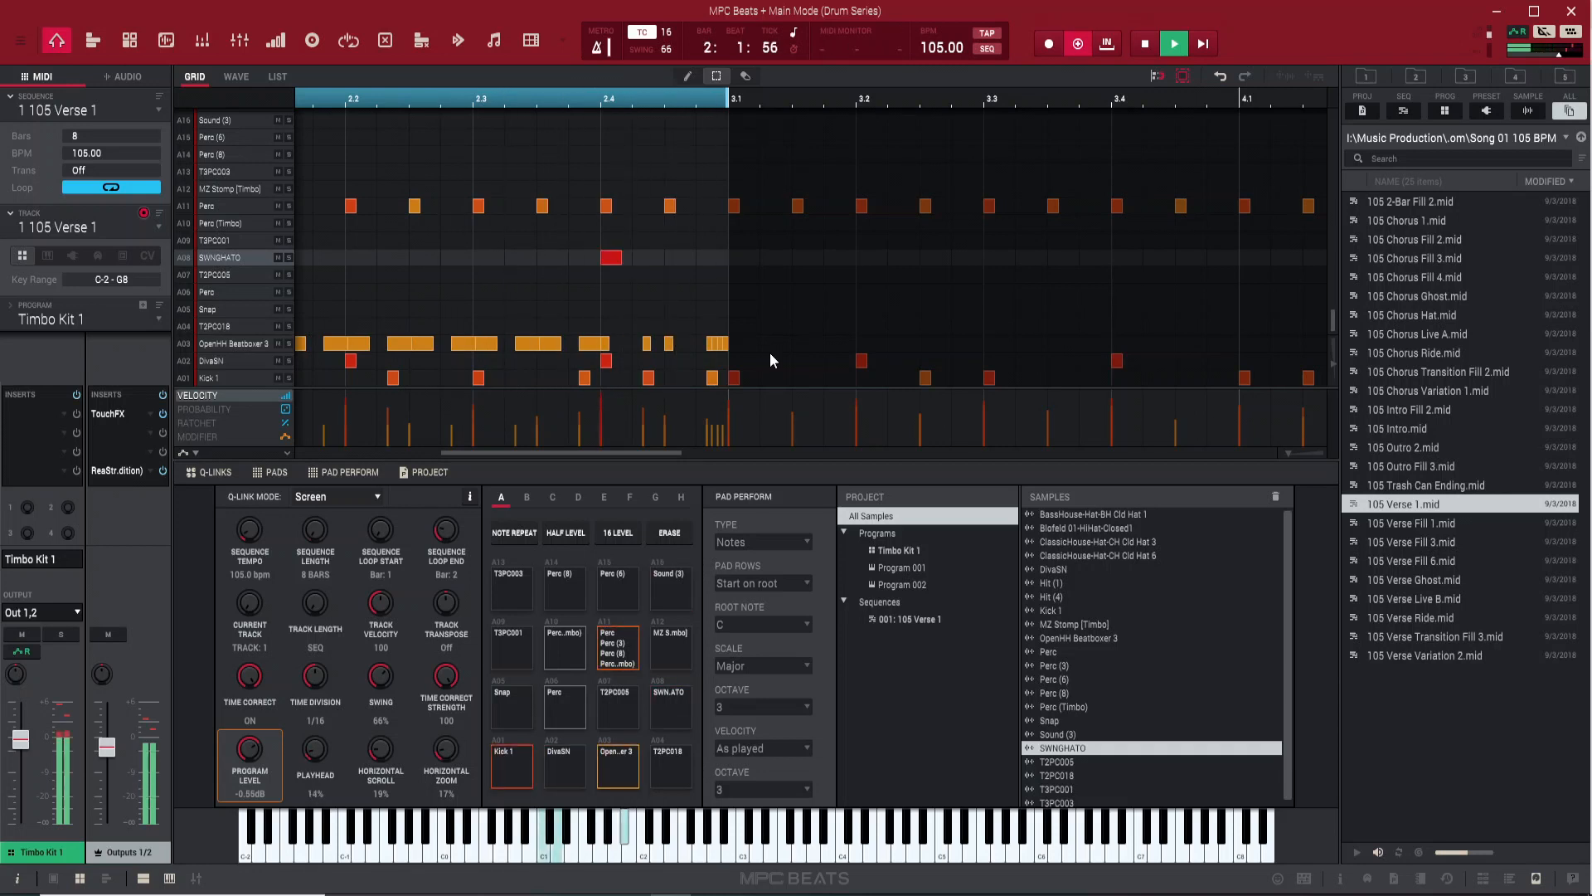
pyautogui.press('space')
# Audition the T2PC018 pad and play the loop through
pyautogui.press('v')
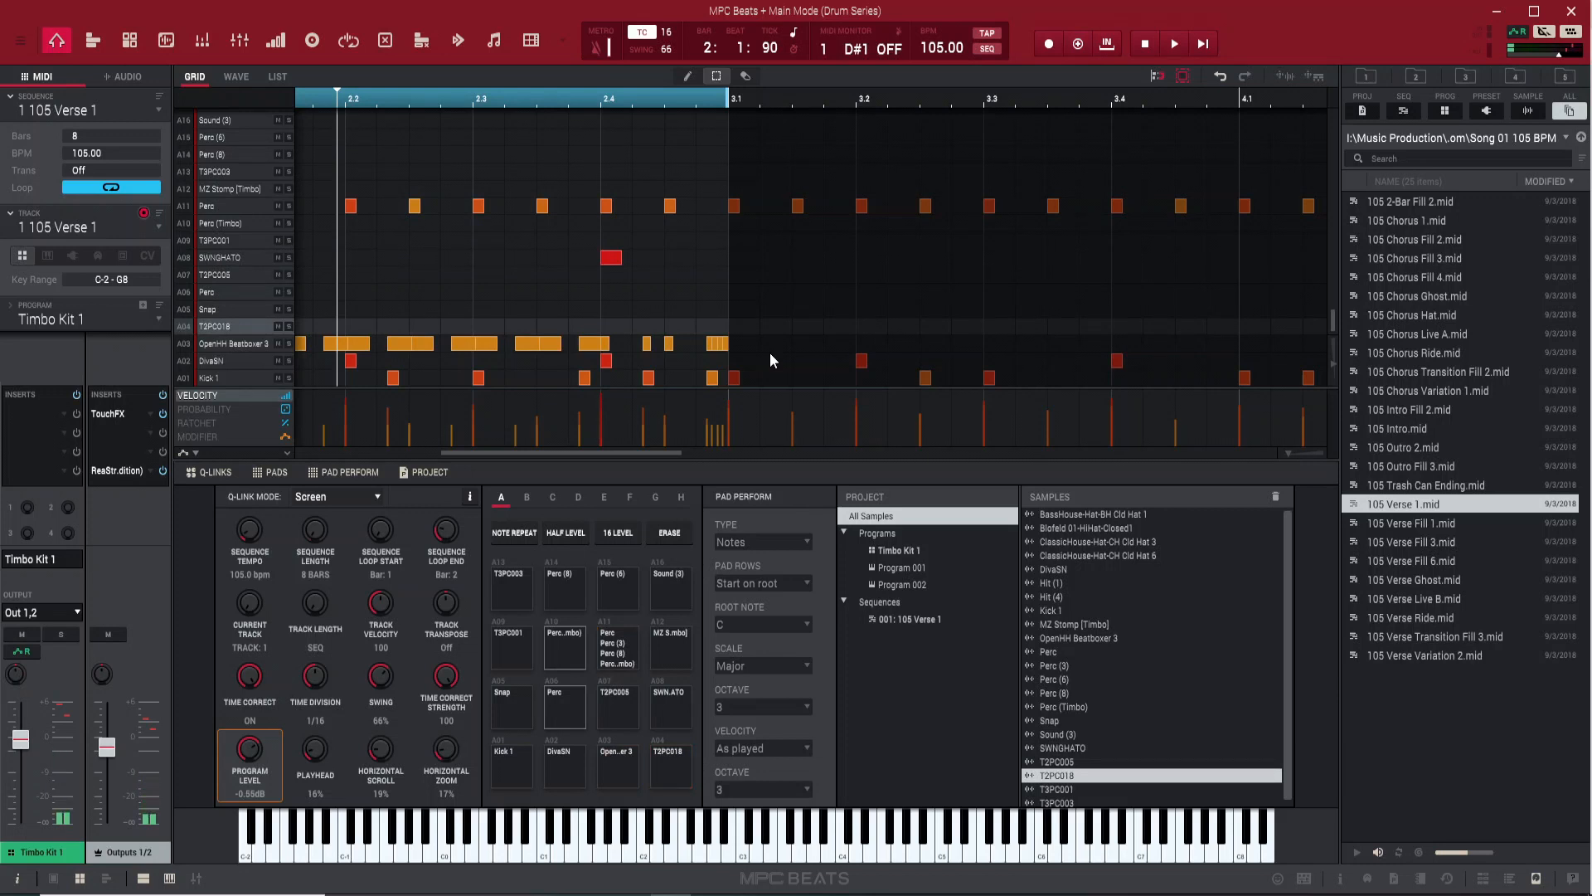
pyautogui.hotkey('shift', 'r')
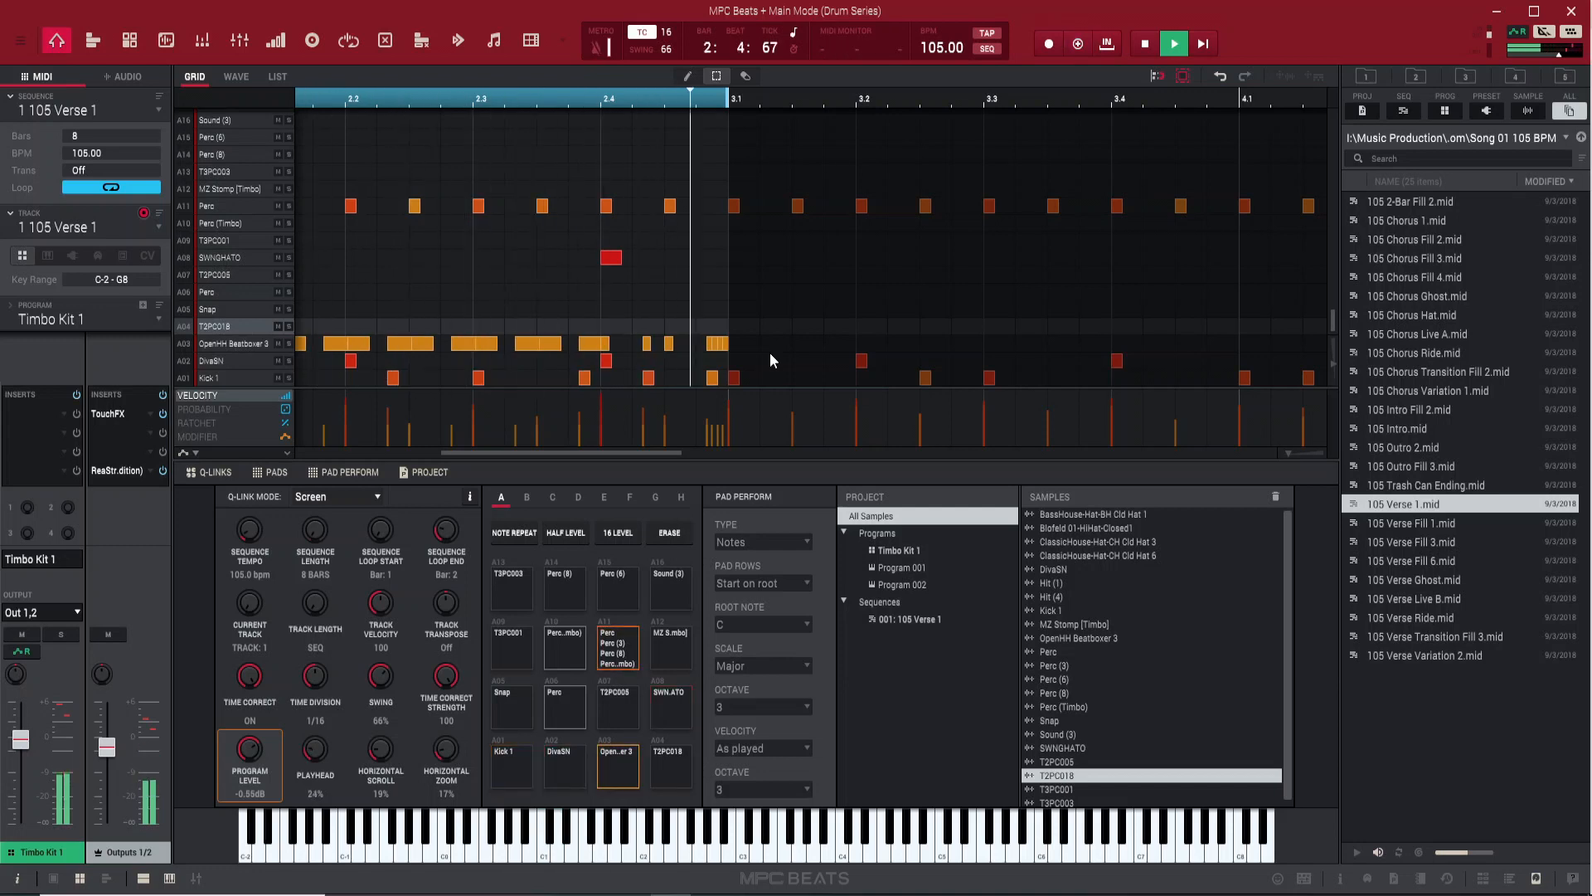
pyautogui.press('space')
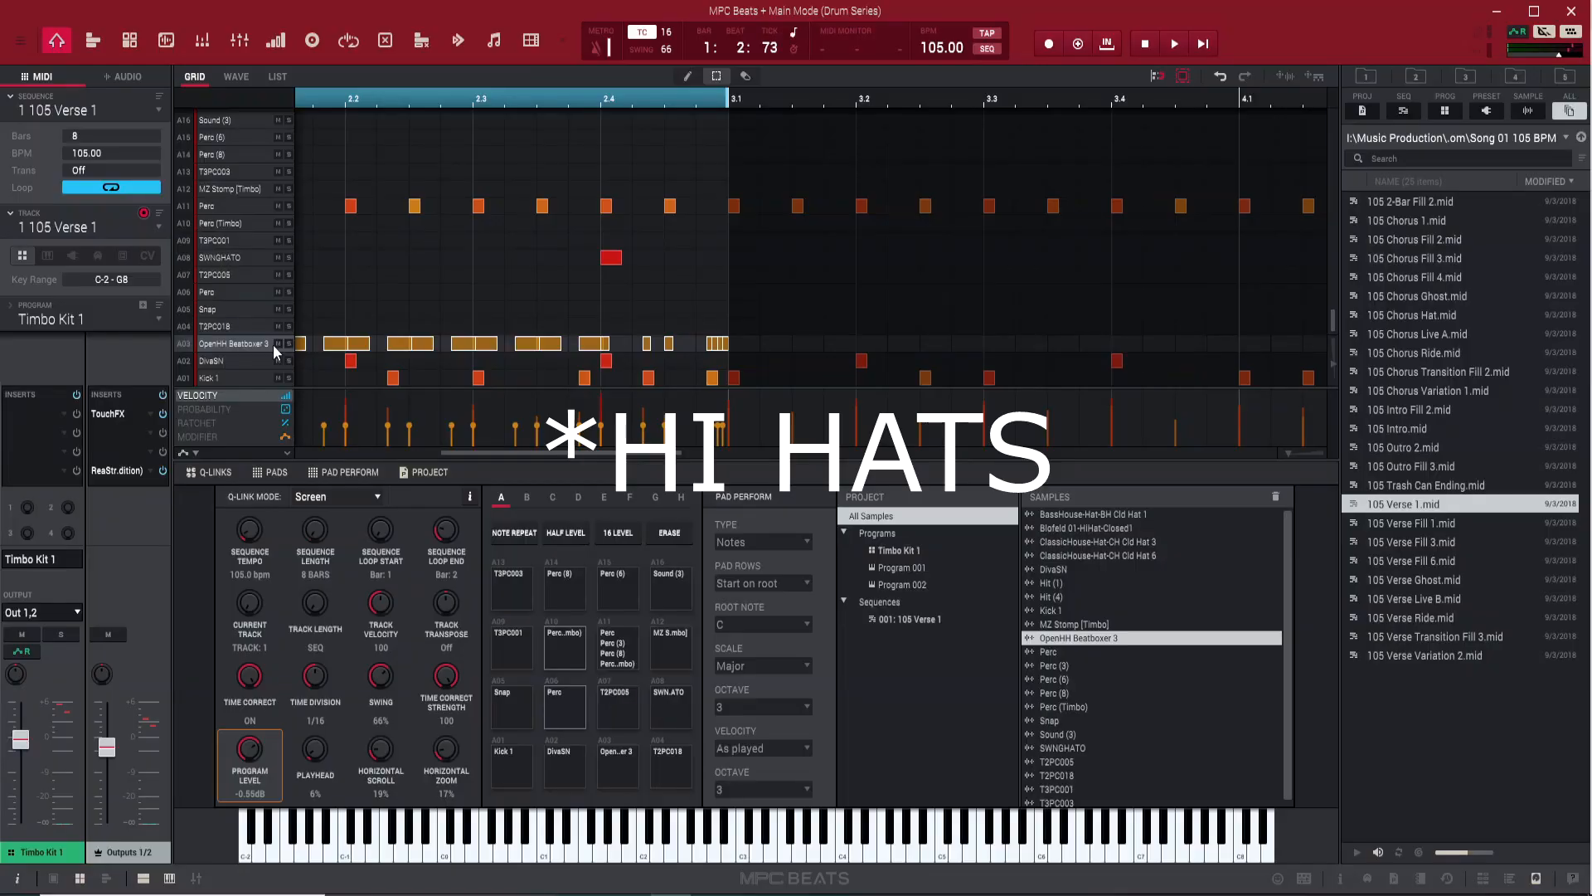
# Mute the OpenHH Beatboxer 3 pad and switch to unused track 3
pyautogui.click(280, 346)
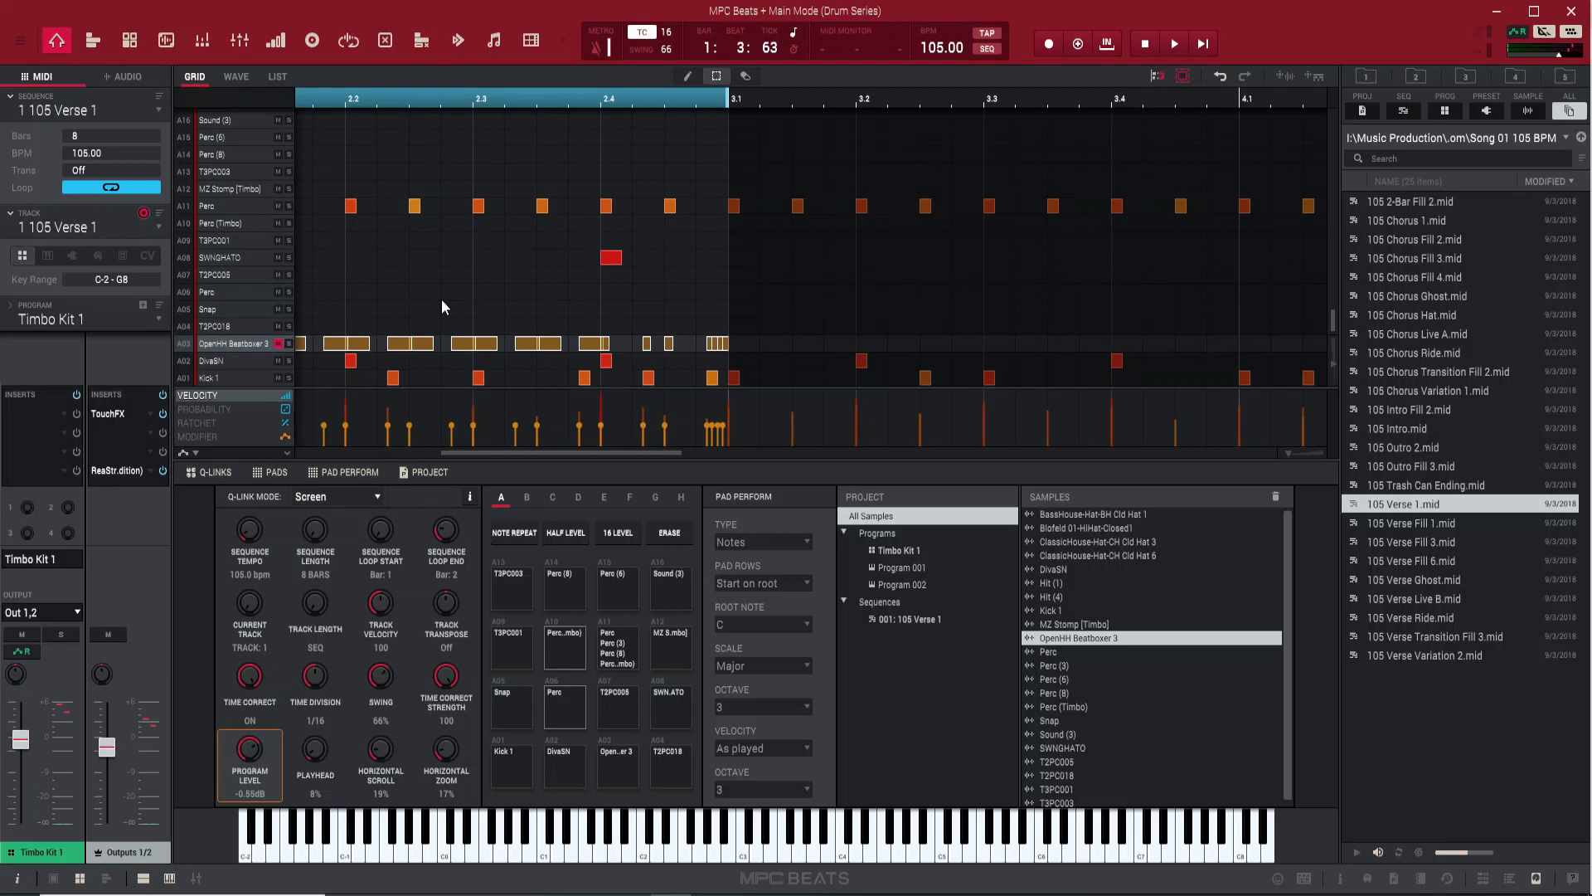
pyautogui.press('Down')
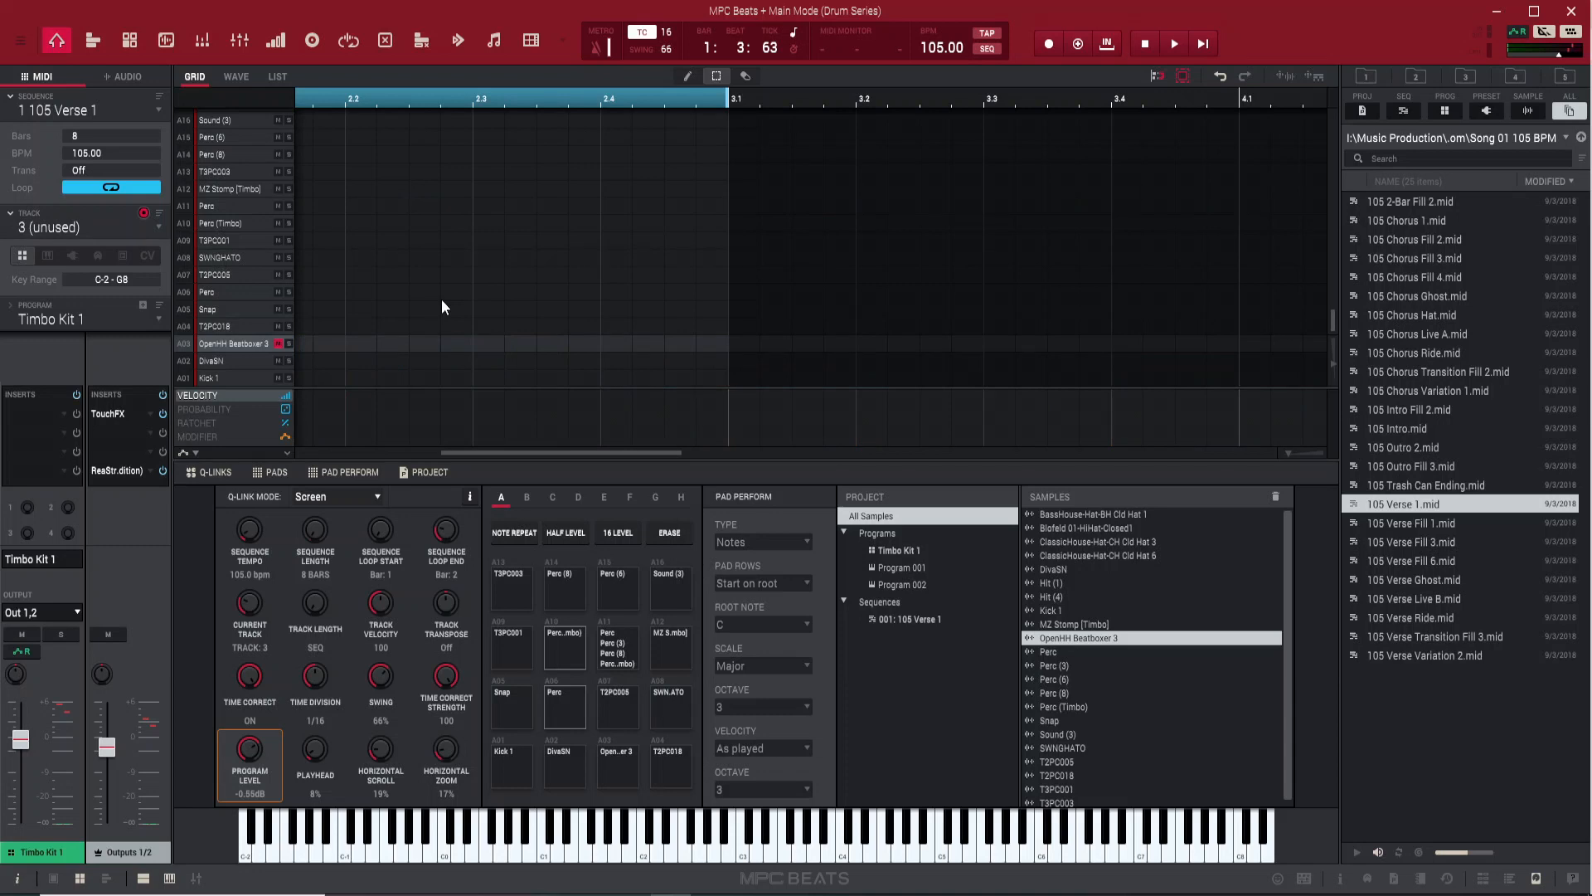
# Make track 3 a keygroup track using Program 002 and show its program editing view
pyautogui.click(47, 255)
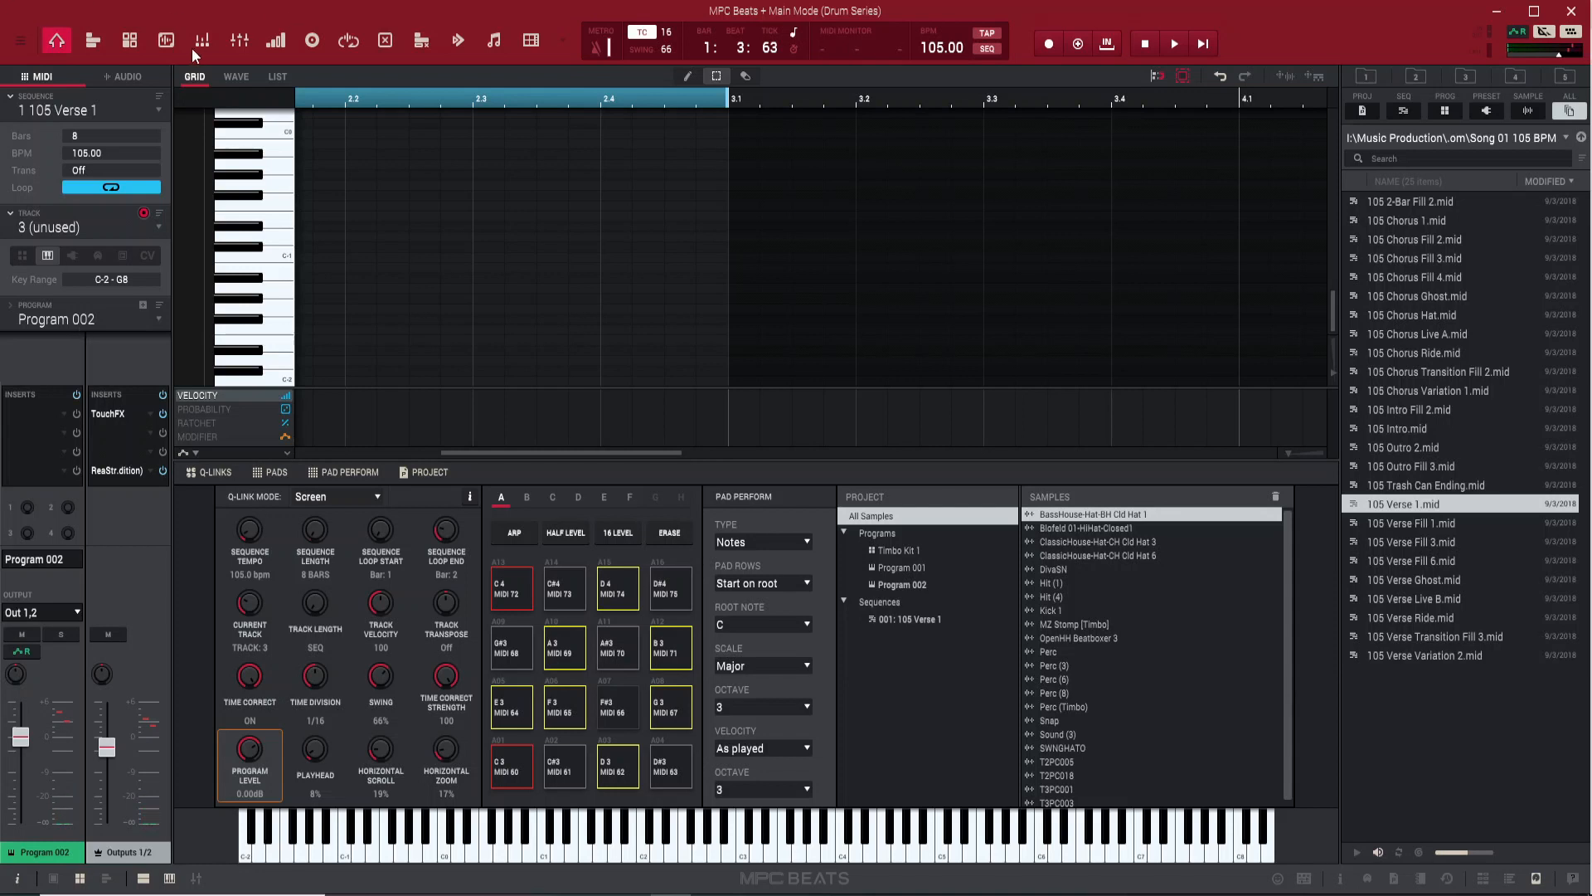
pyautogui.click(129, 40)
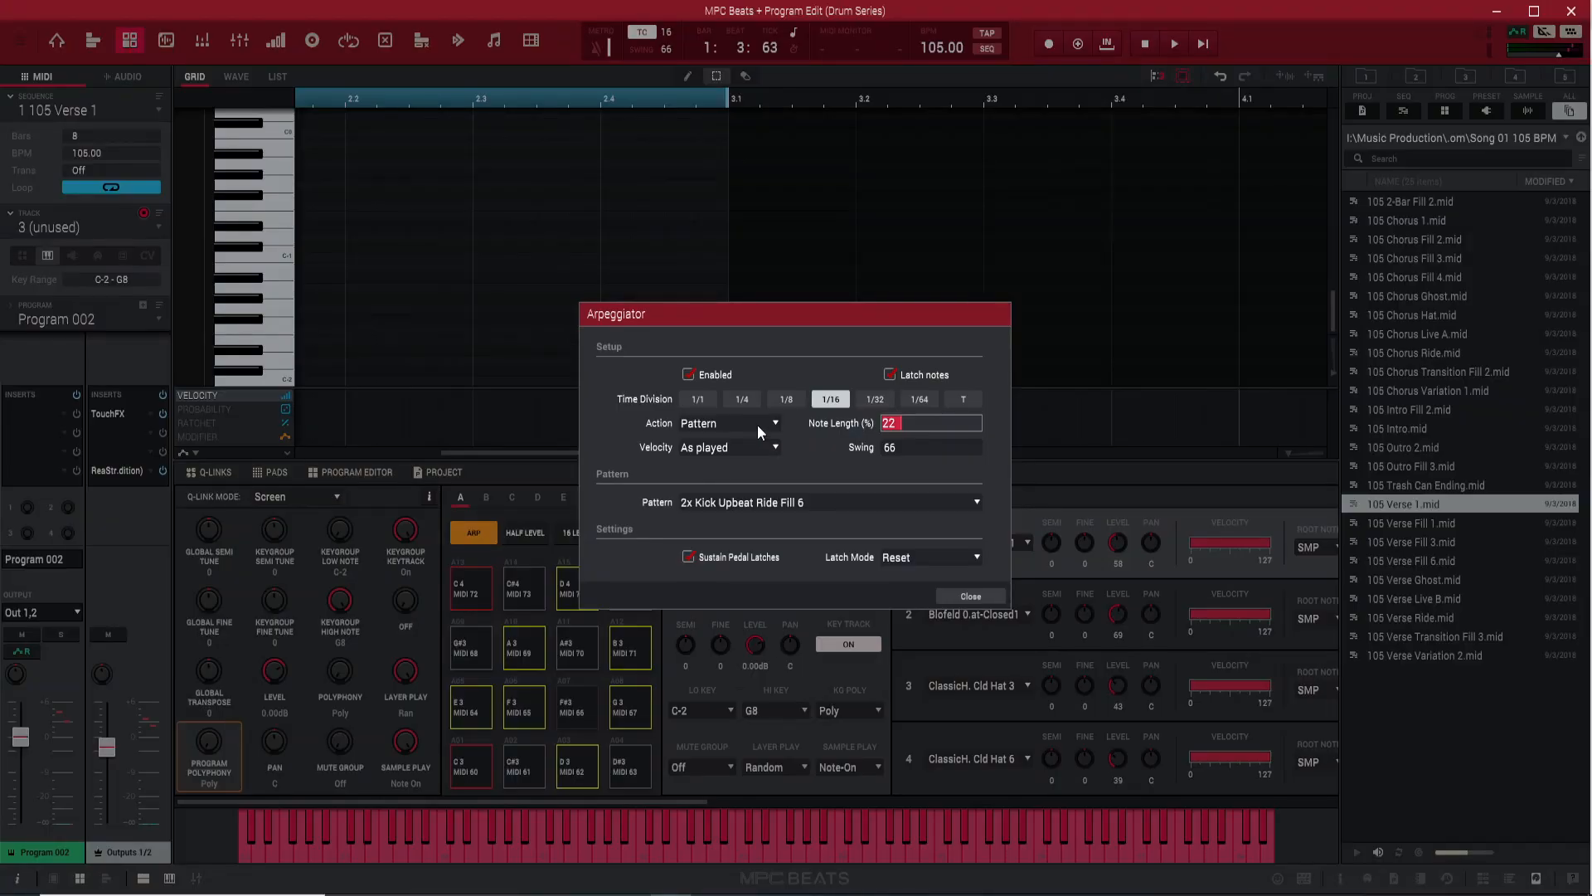
# Choose the 2x Kick Upbeat Ride Fill 6 arpeggiator pattern, then switch the arpeggiator off
pyautogui.click(803, 503)
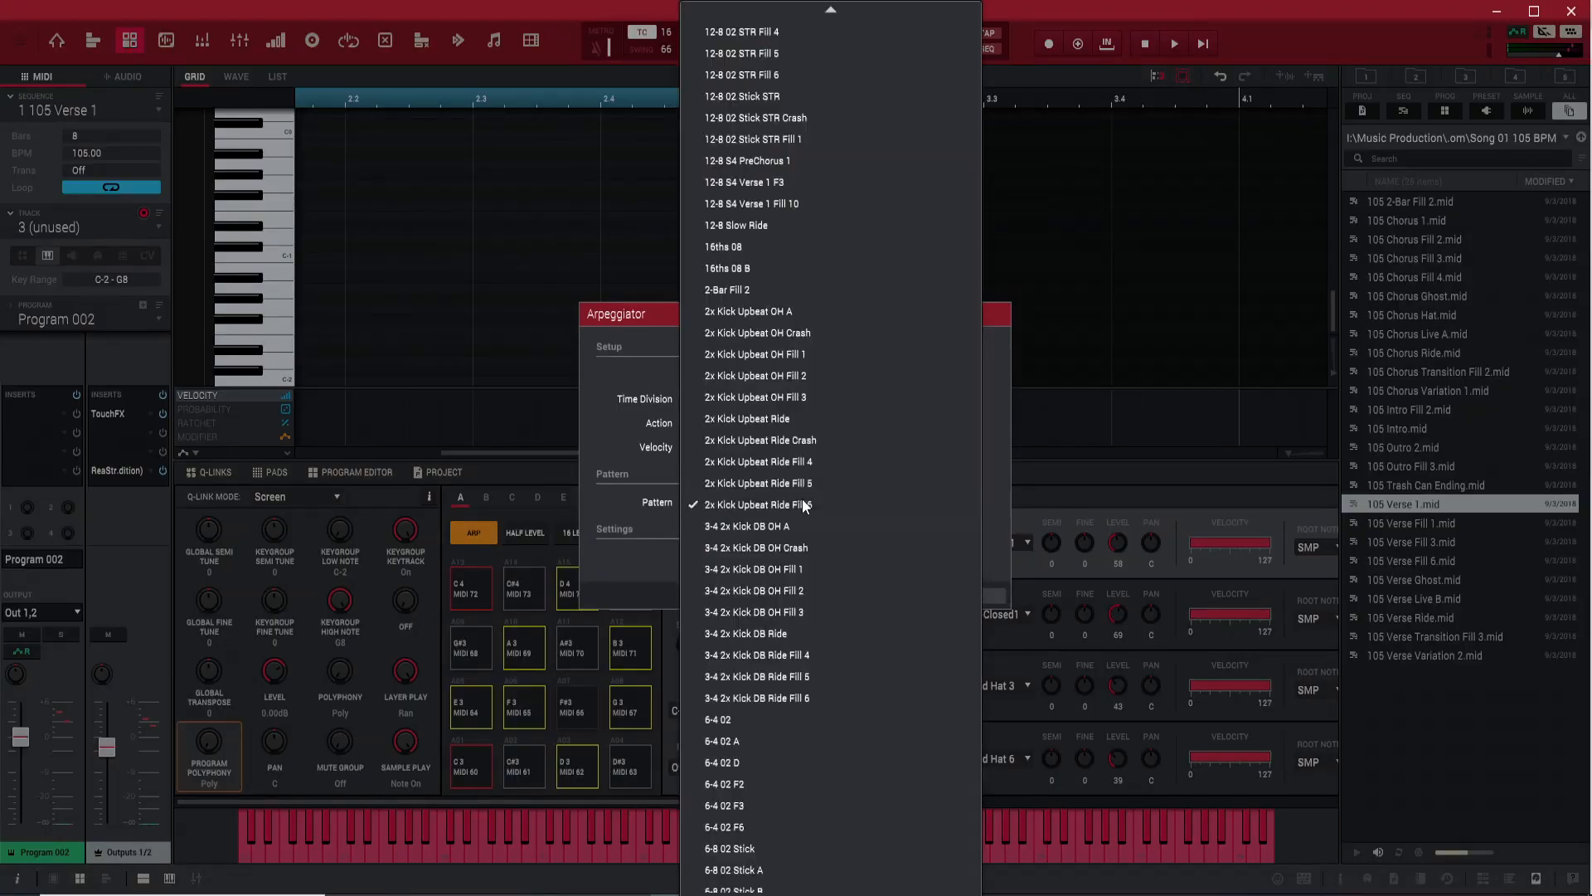
pyautogui.moveTo(804, 14)
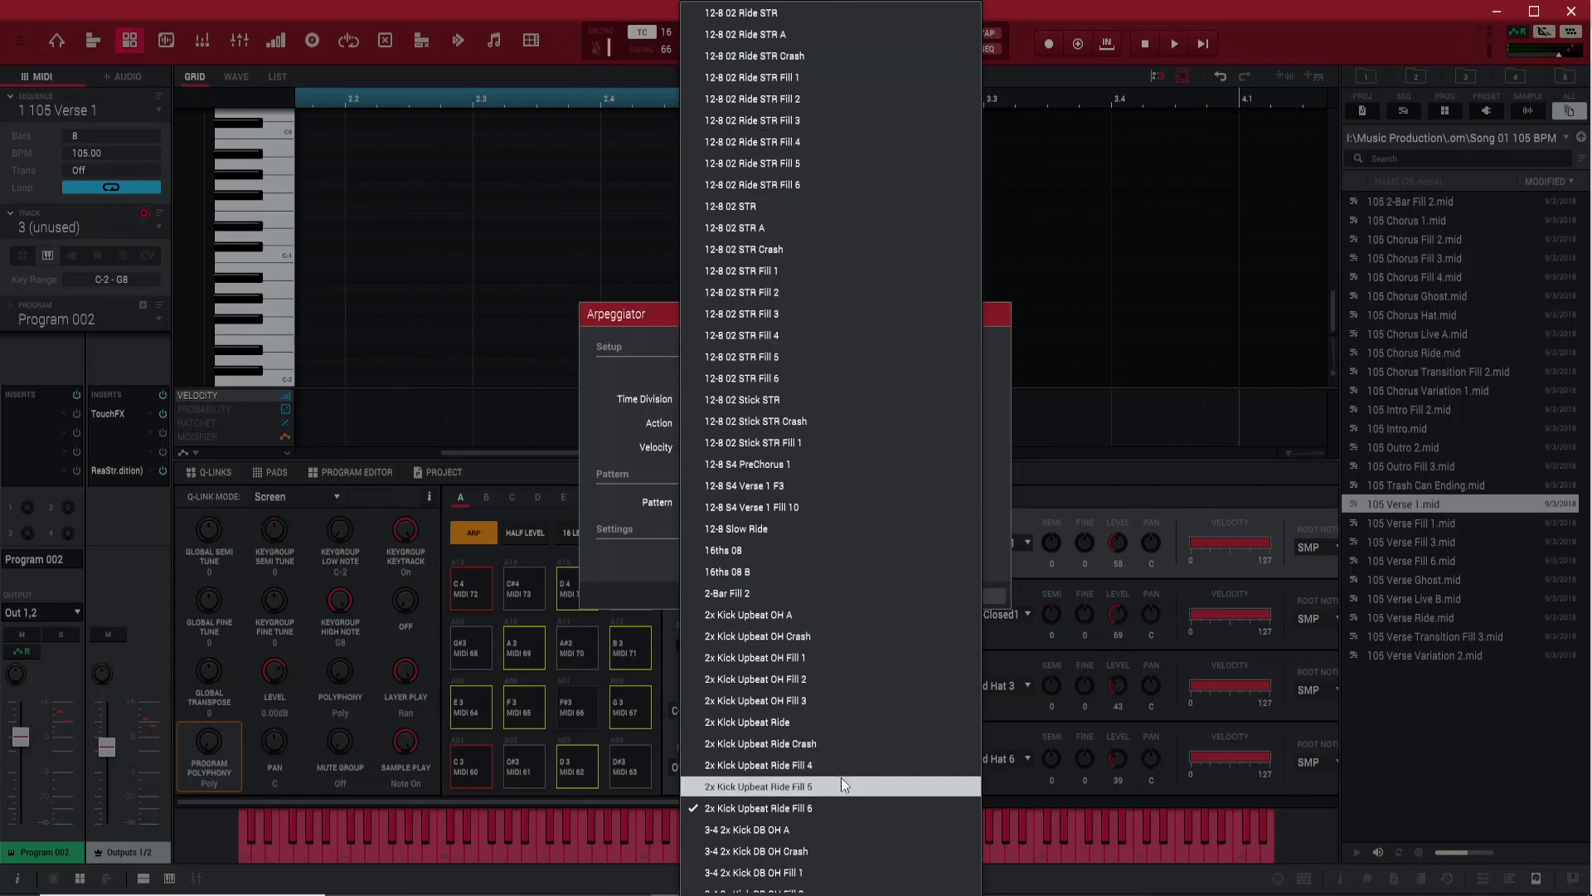
pyautogui.click(886, 804)
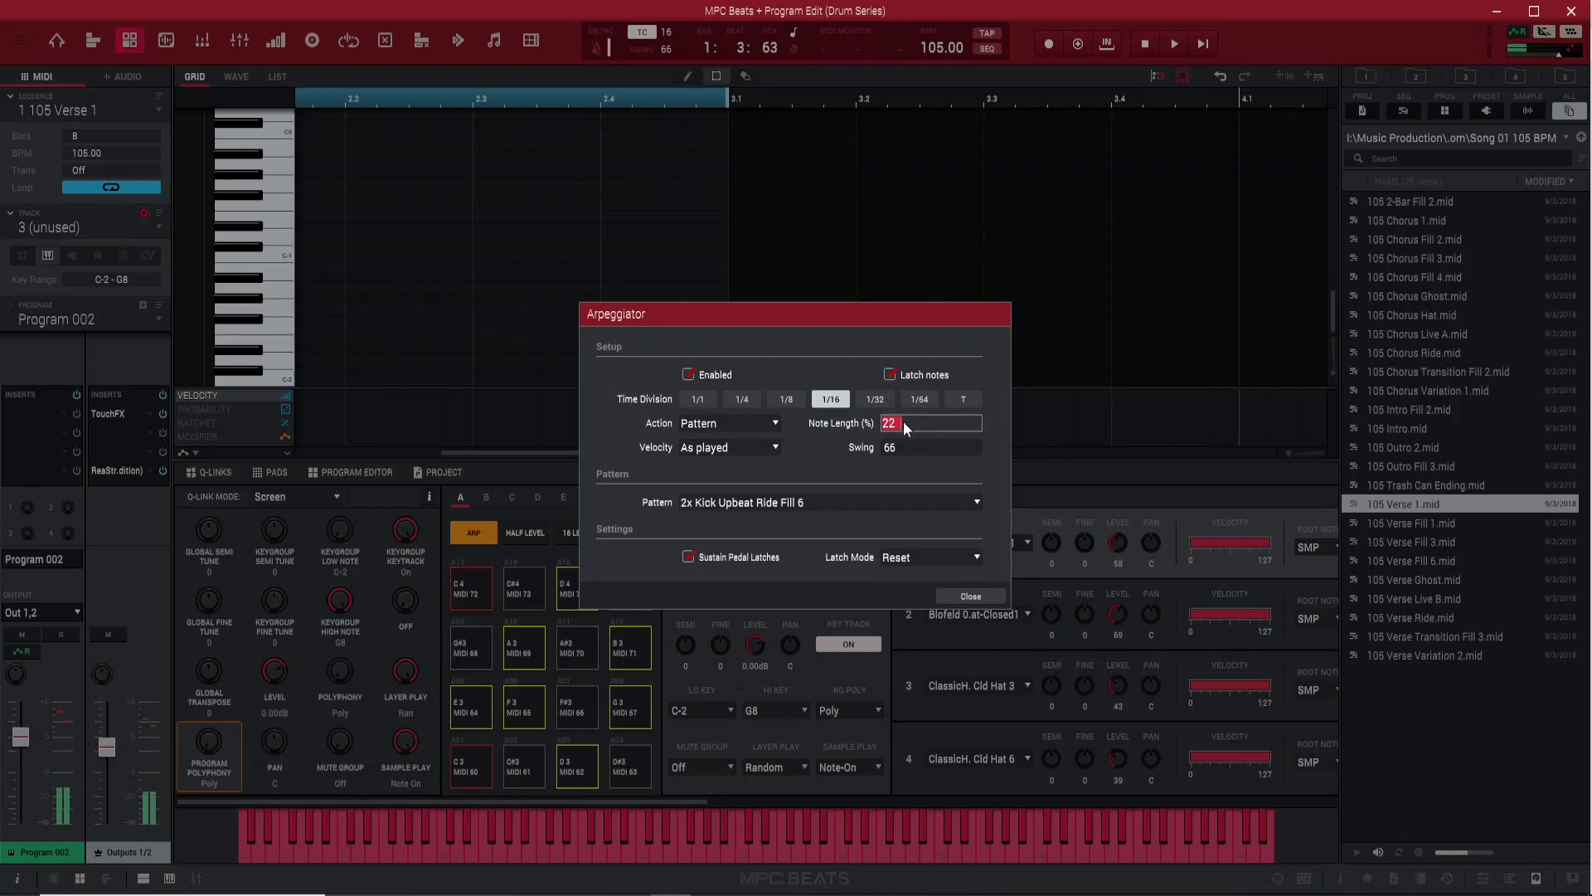
pyautogui.moveTo(902, 421)
pyautogui.mouseDown()
pyautogui.moveTo(975, 424)
pyautogui.moveTo(899, 448)
pyautogui.mouseUp()
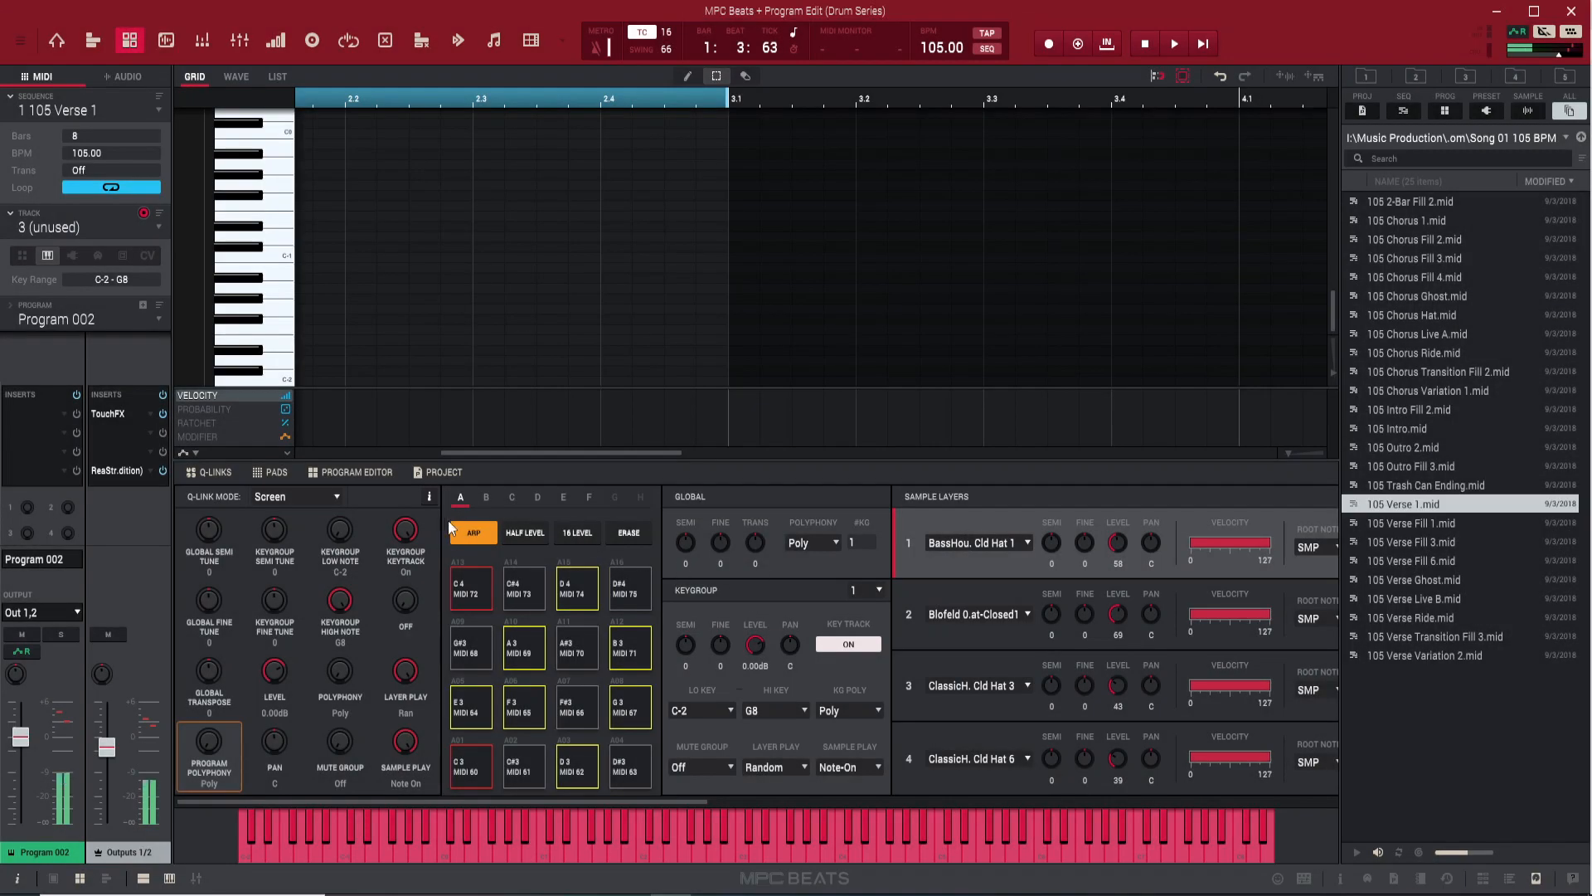
pyautogui.click(474, 534)
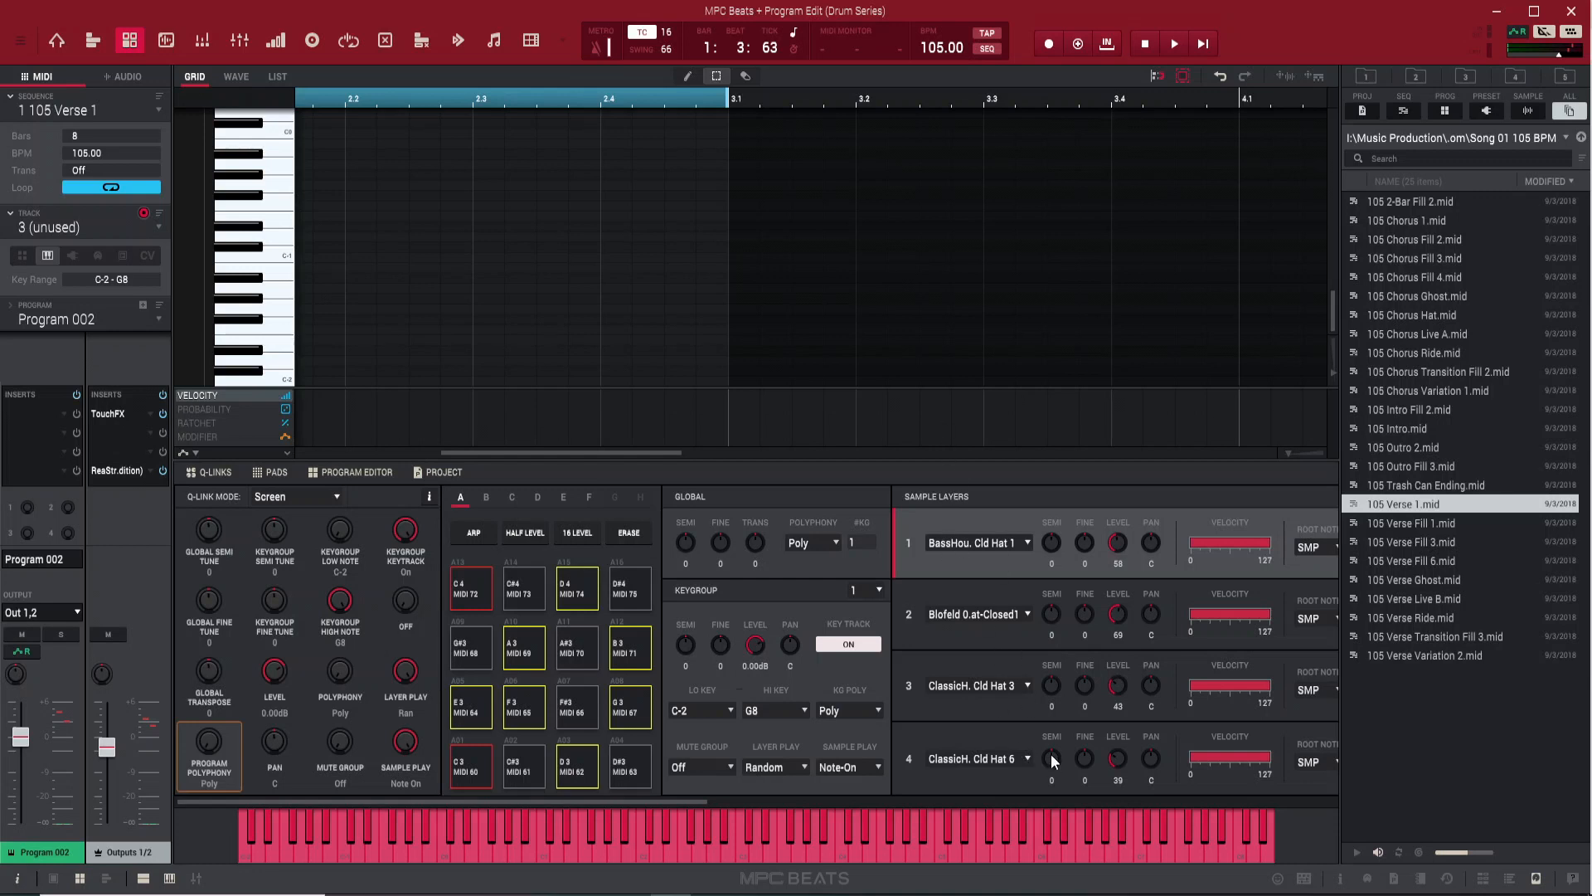
# Set sample layers 4 and 3 of Program 002 to None
pyautogui.click(1026, 761)
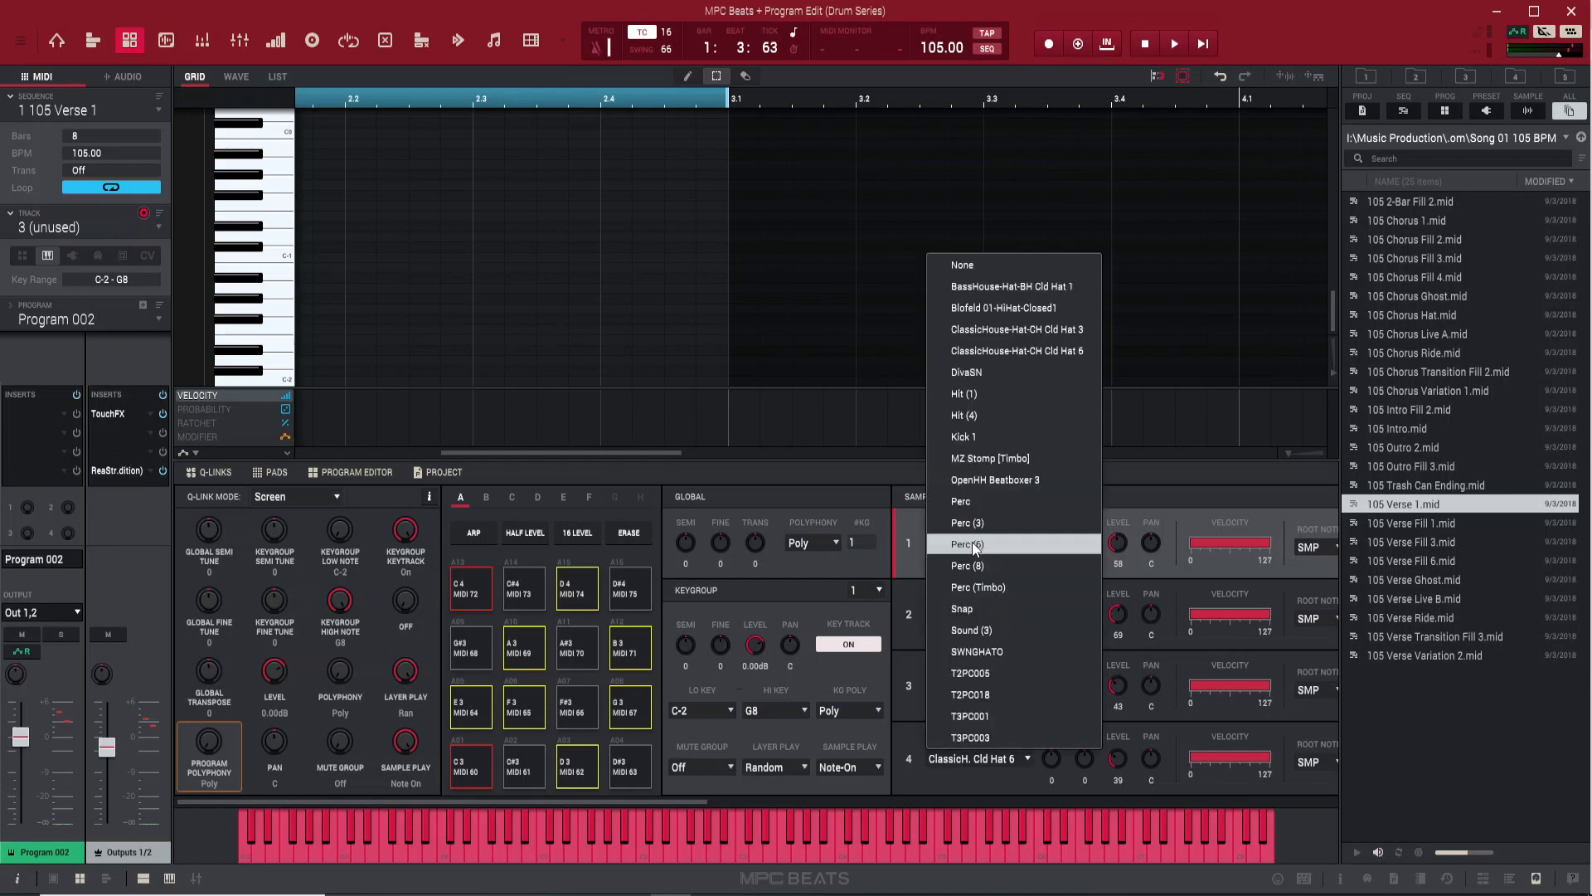
pyautogui.click(964, 266)
pyautogui.click(1029, 687)
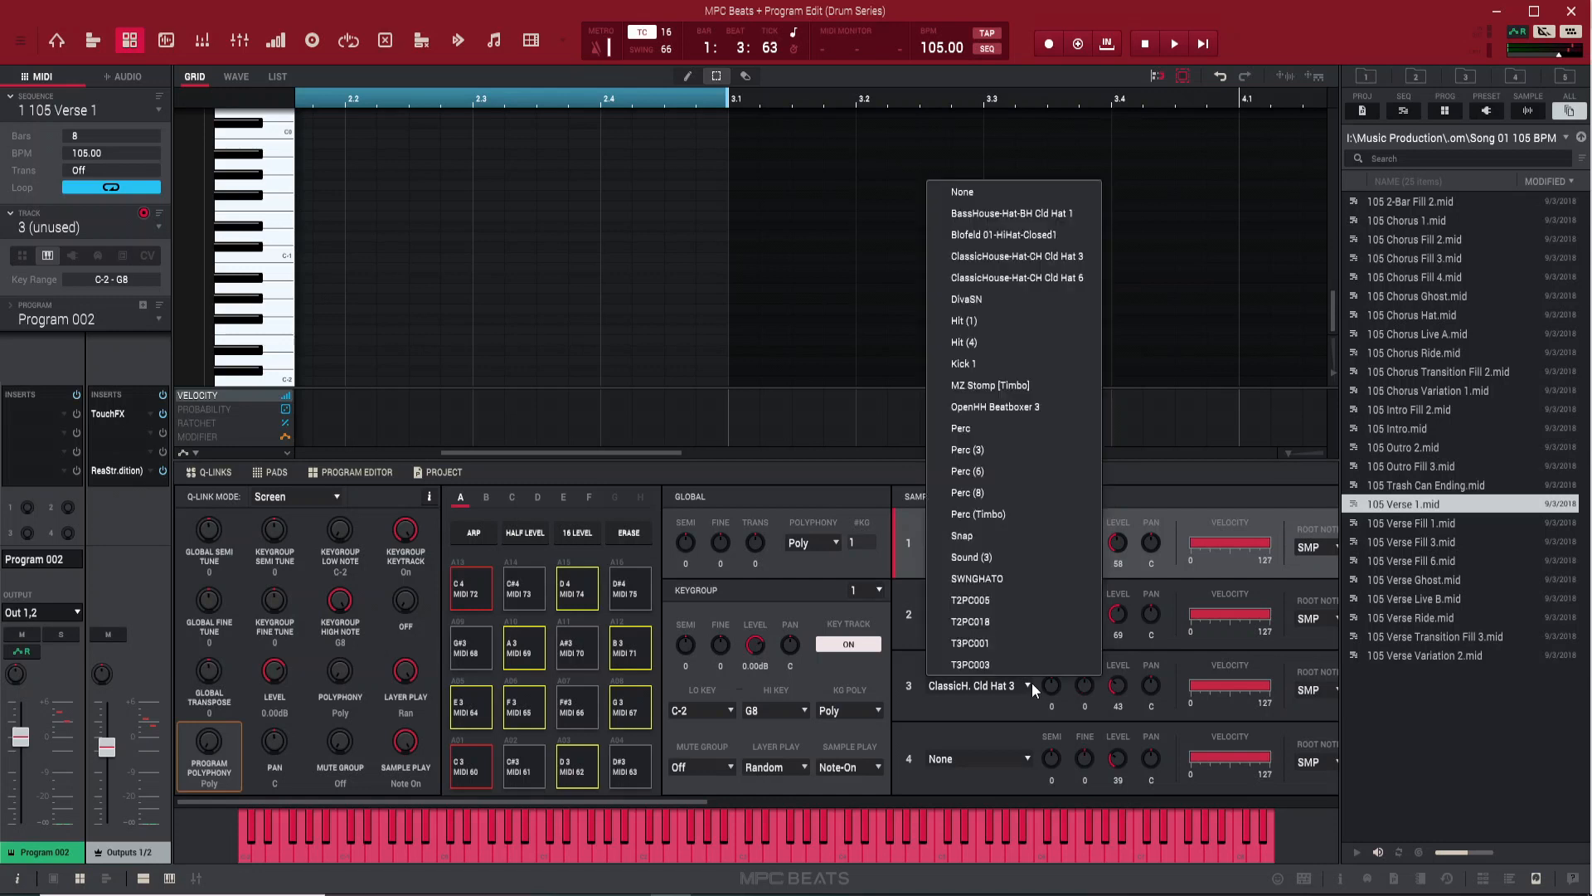
pyautogui.click(1032, 195)
# Audition the closed hi-hats with the arpeggiator on and overdub the arpeggiated part onto track 3
pyautogui.press('a')
pyautogui.press('a')
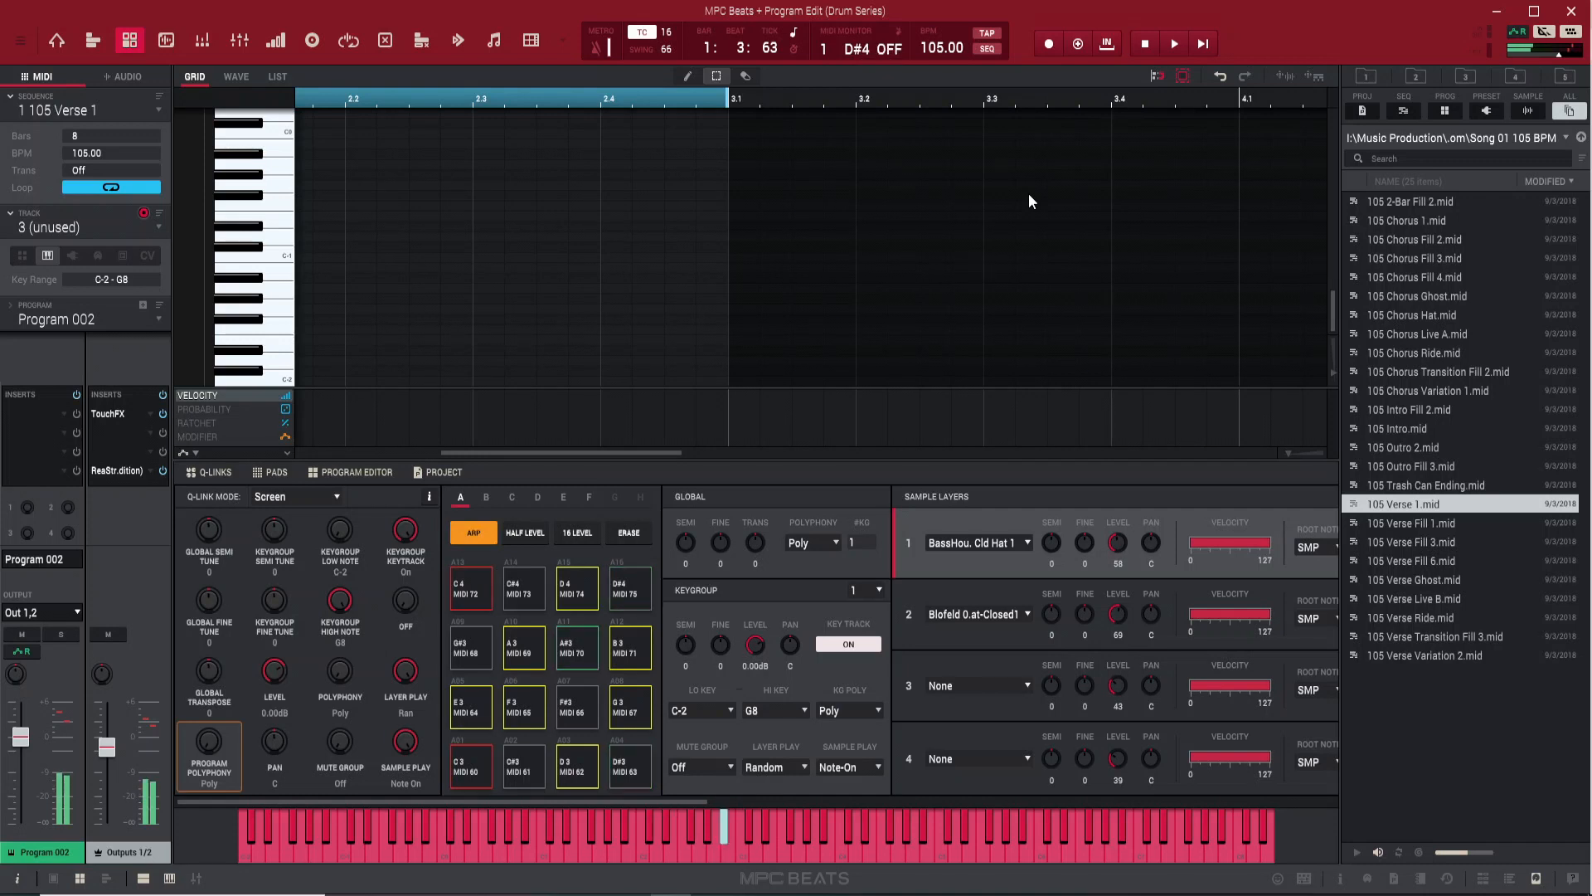
pyautogui.press('space')
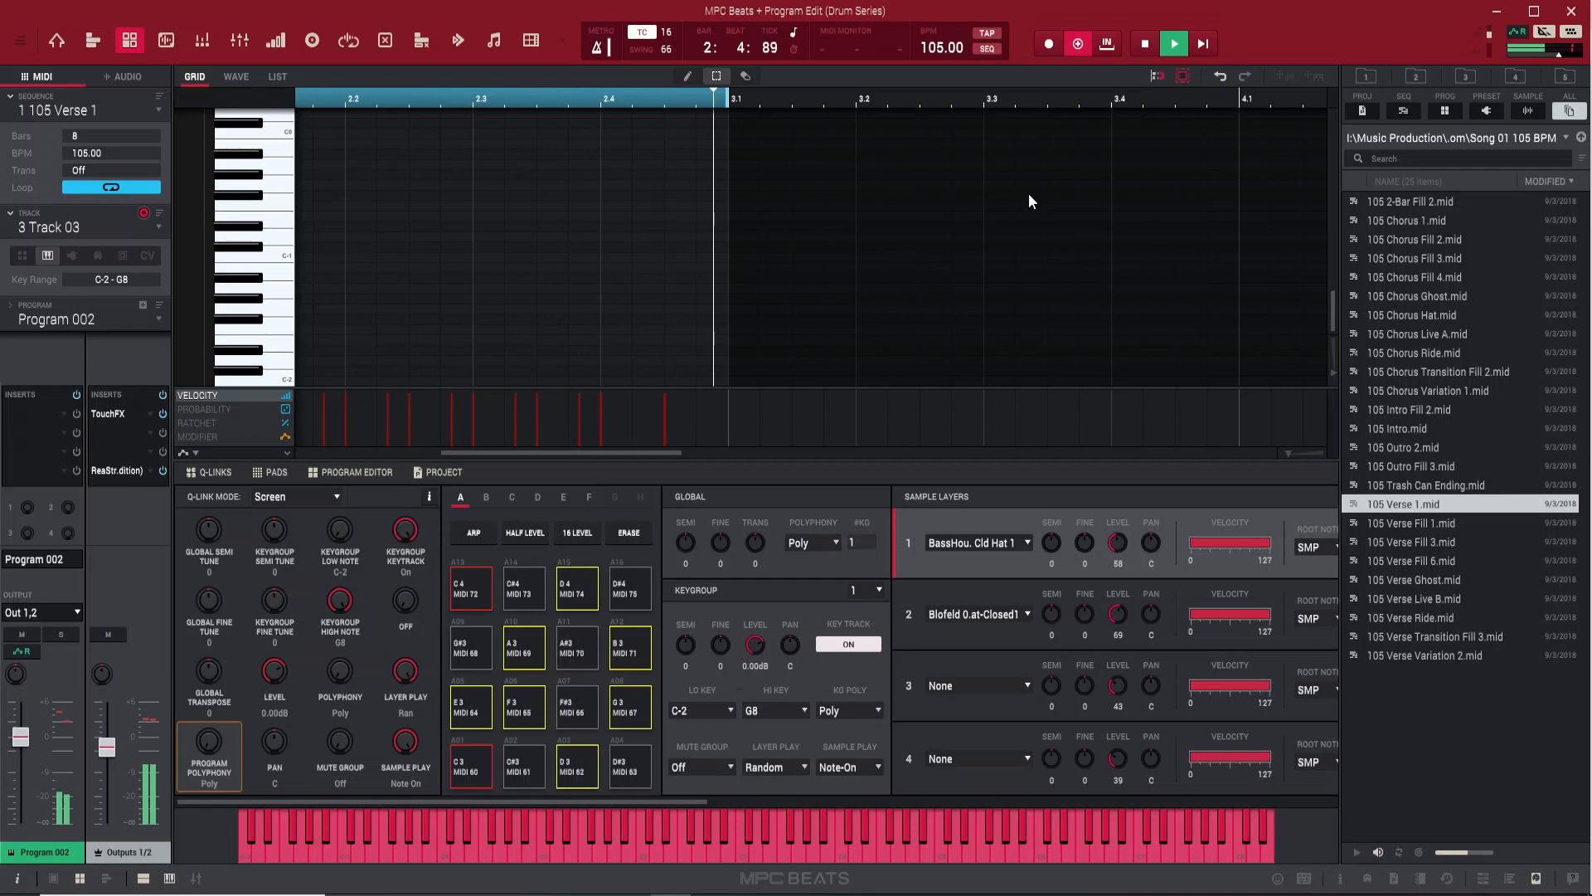
pyautogui.press('space')
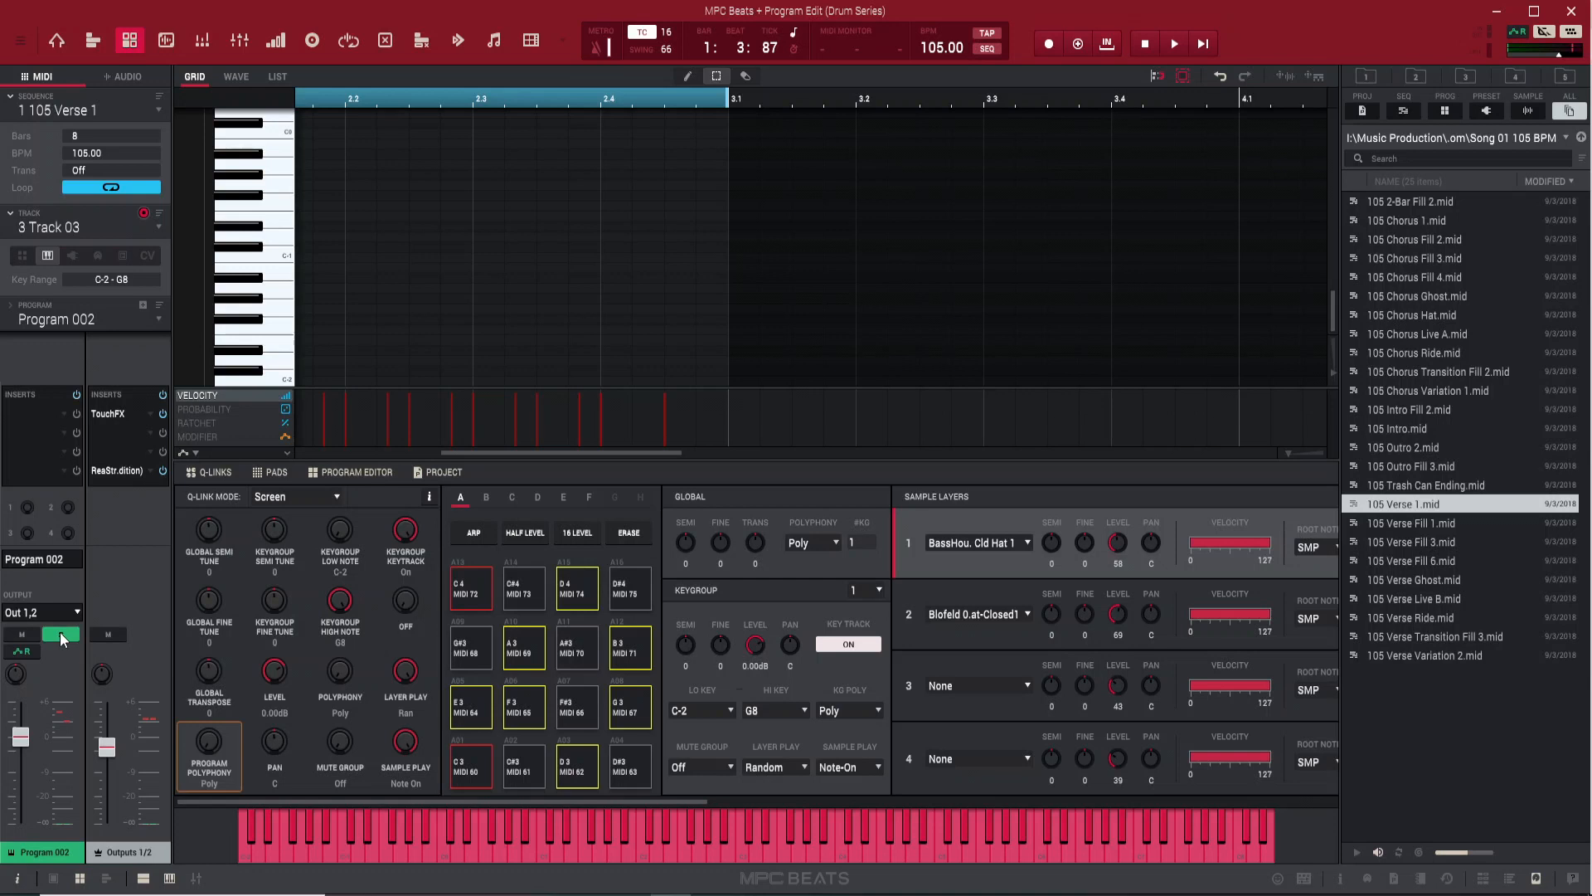
# Solo Program 002 and play back the recorded hi-hat part on track 3
pyautogui.press('space')
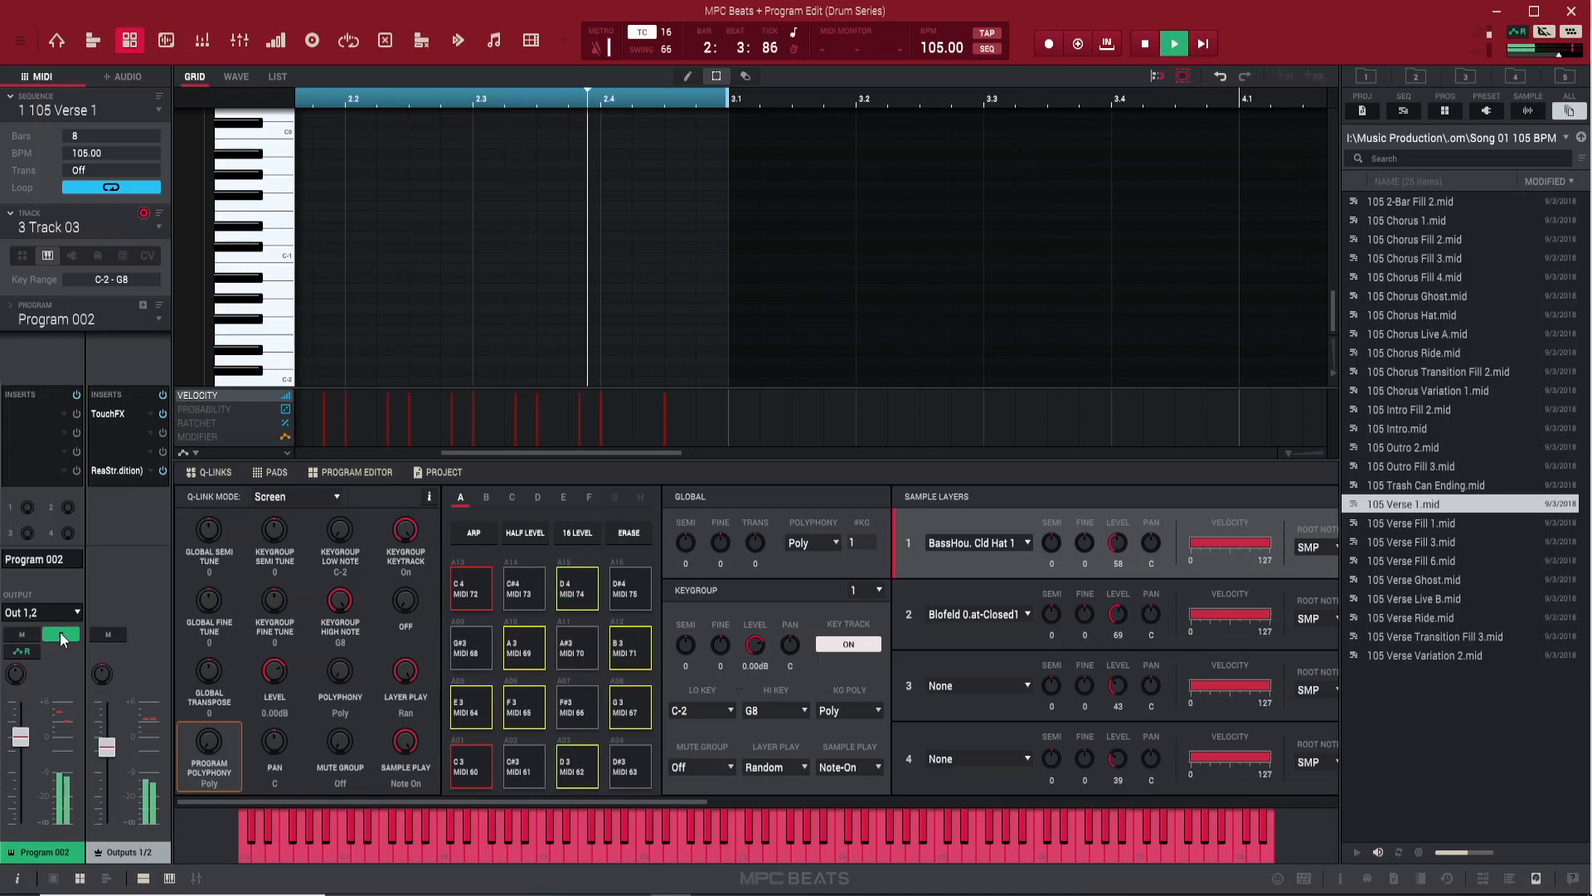
pyautogui.press('space')
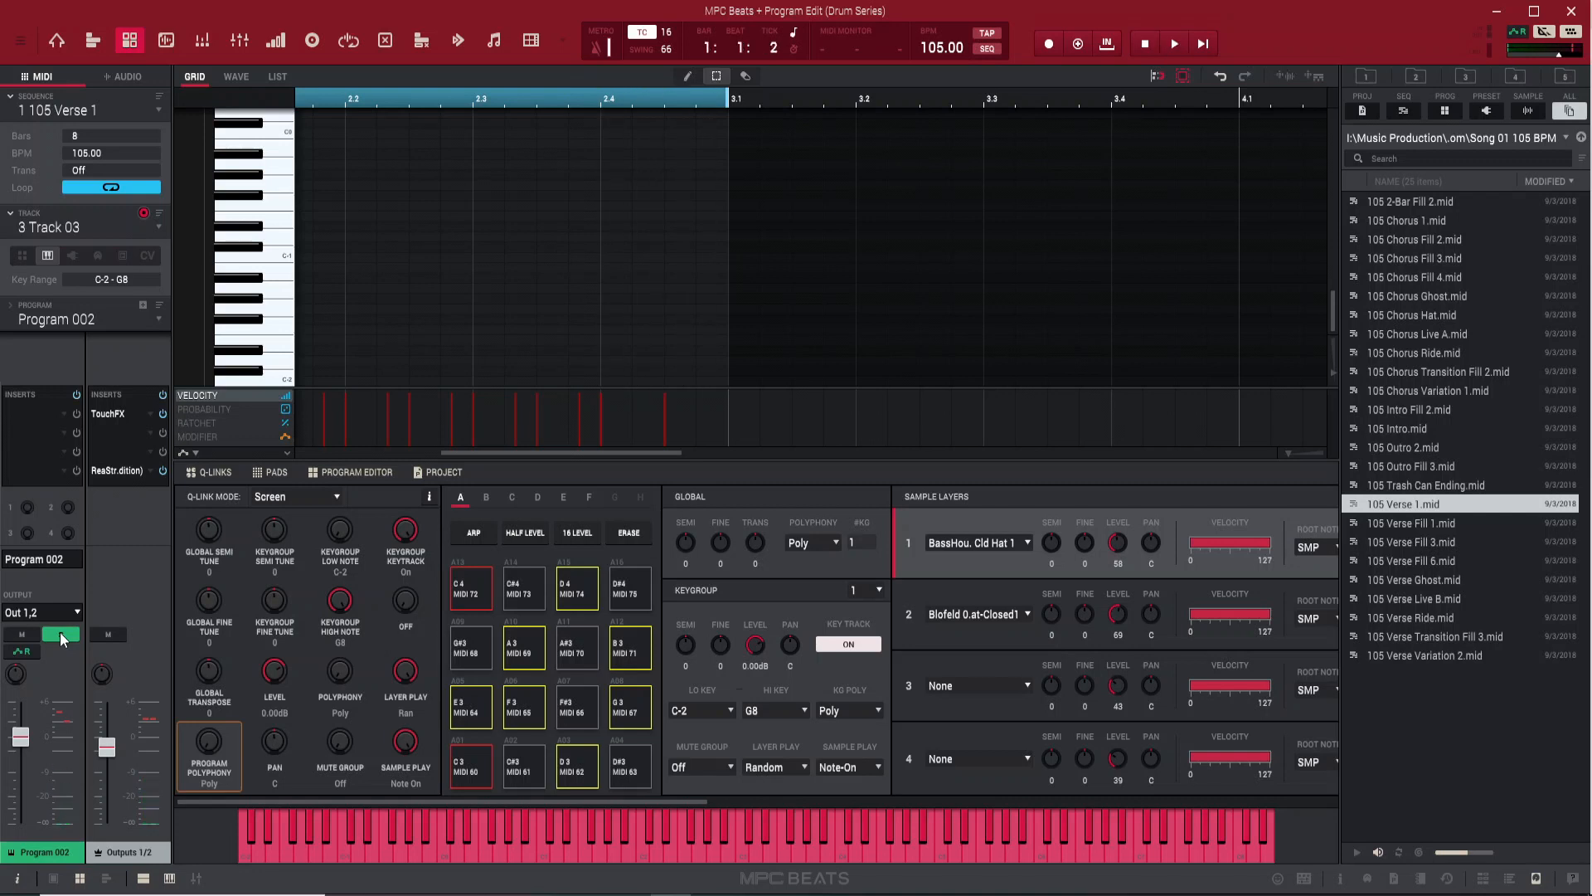